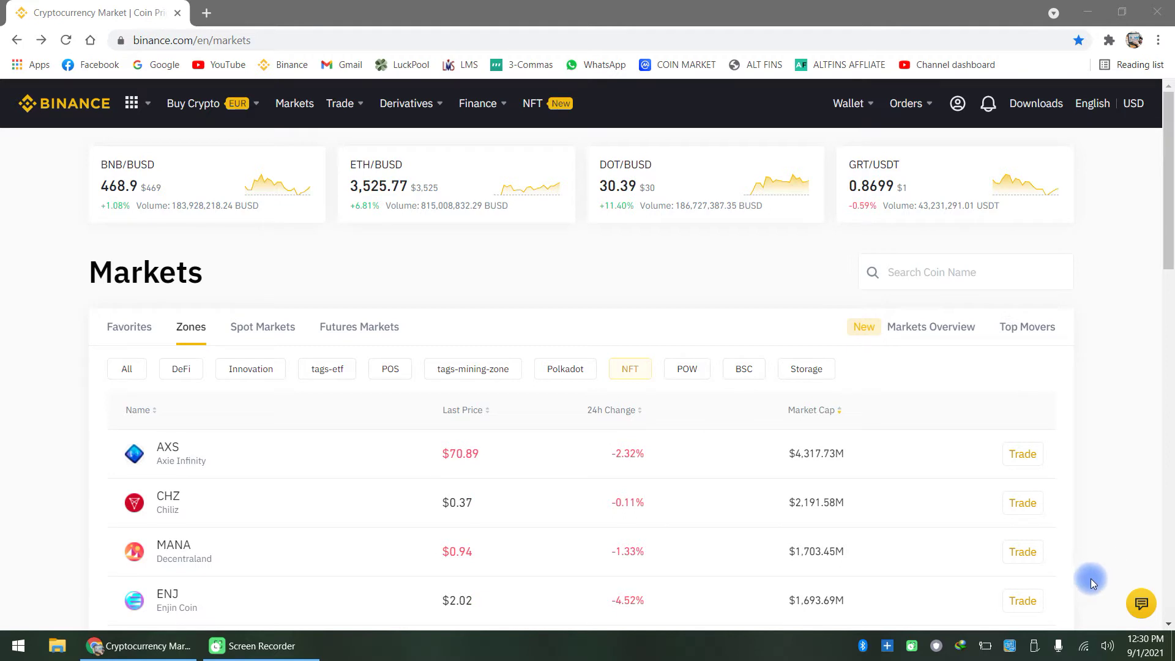
# Look through the NFT zone's token list on the Markets page, from AXS down to the smaller-cap coins
pyautogui.click(1109, 619)
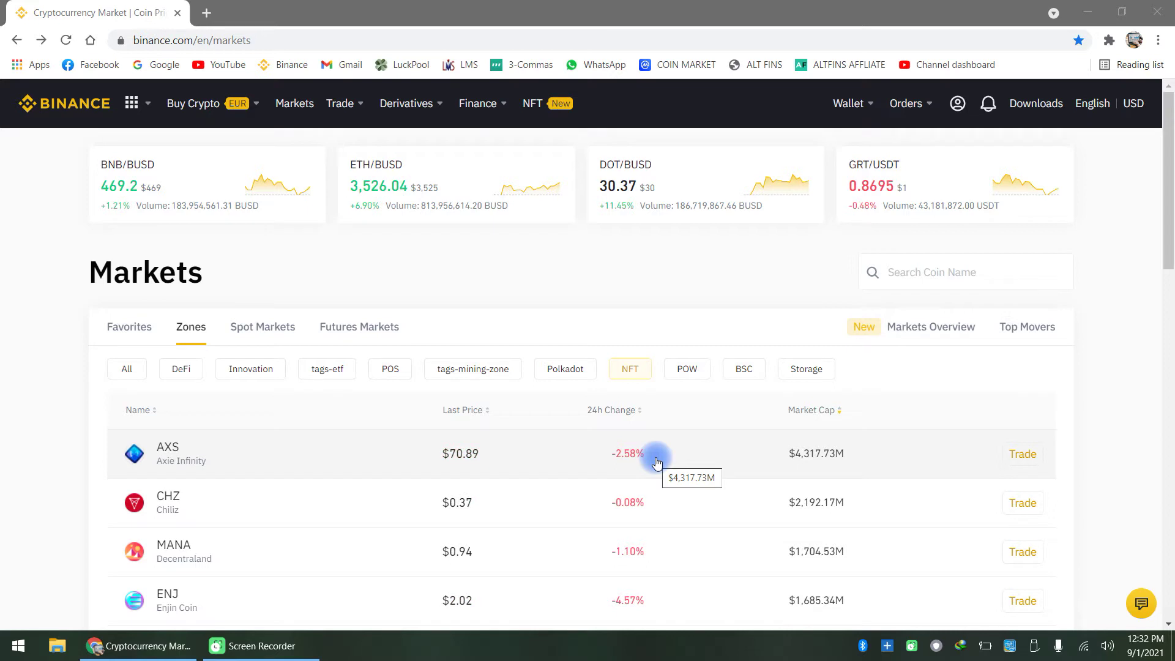
pyautogui.scroll(-7, 535, 300)
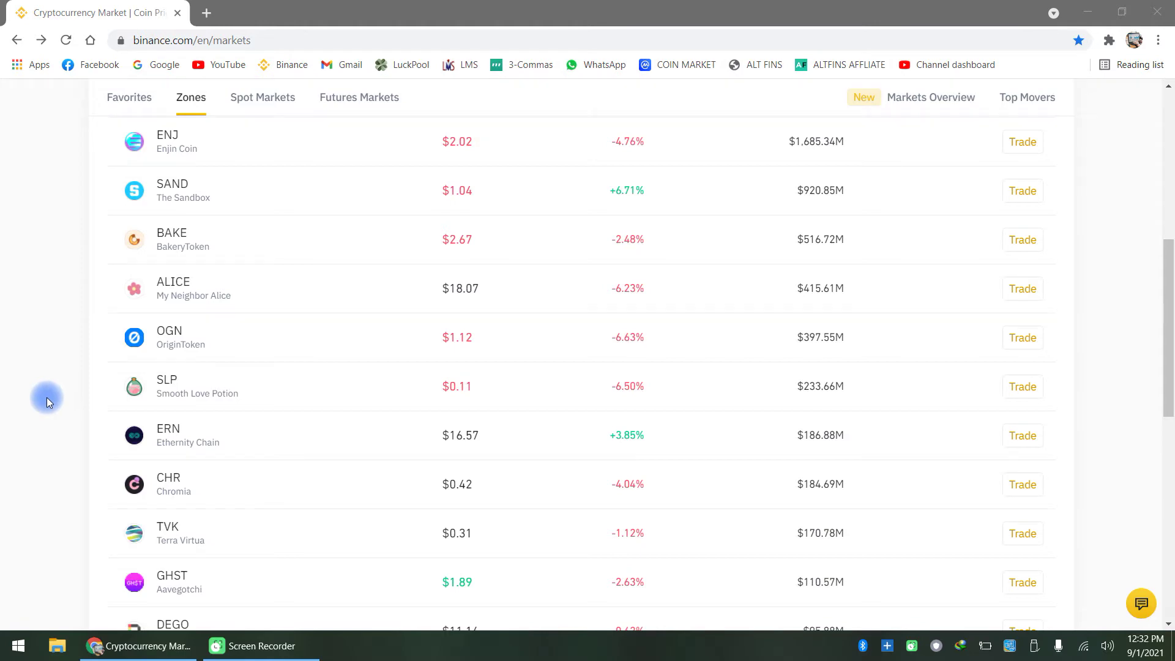
pyautogui.scroll(-8, 47, 398)
pyautogui.scroll(10, 179, 482)
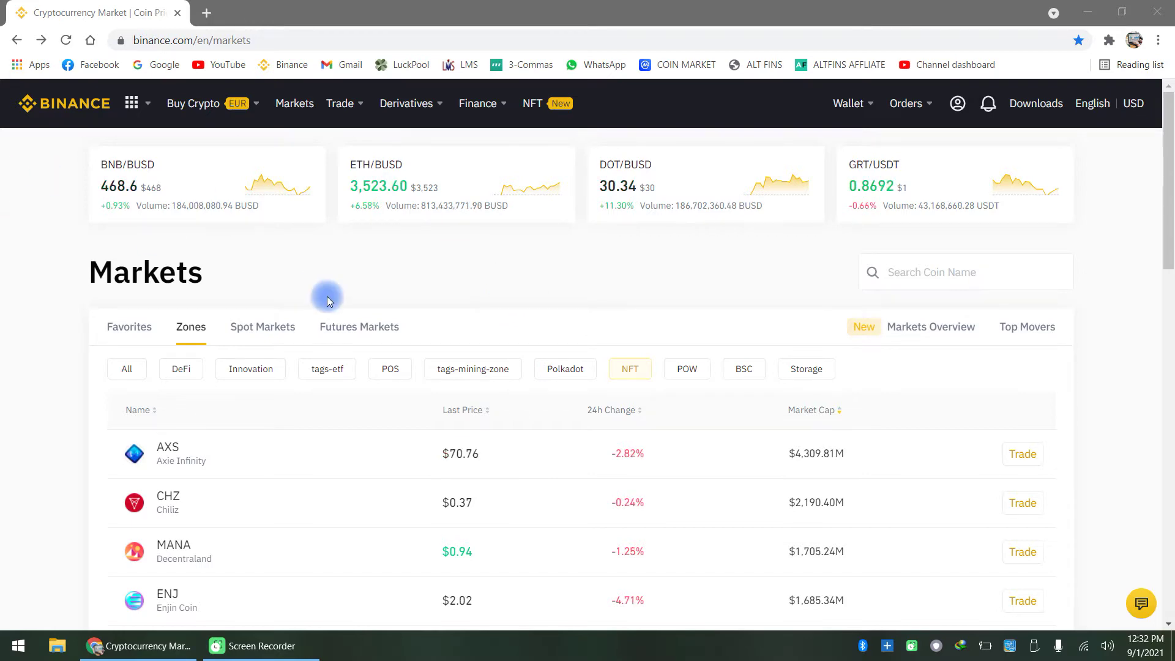
pyautogui.scroll(-3, 324, 295)
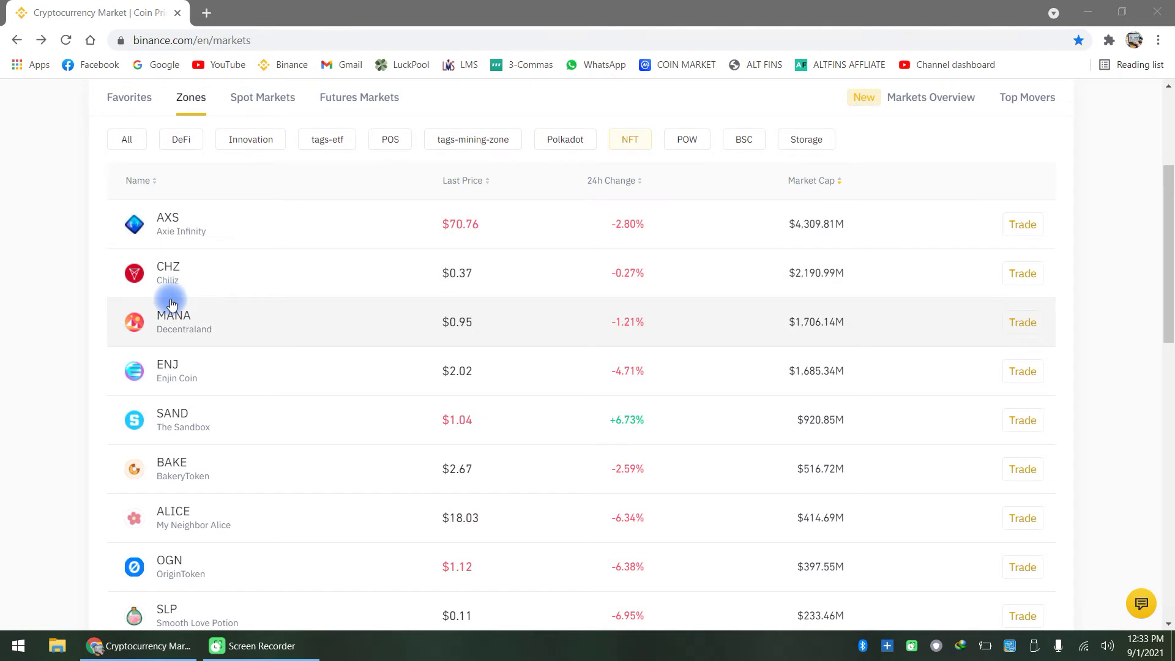
pyautogui.scroll(4, 5, 359)
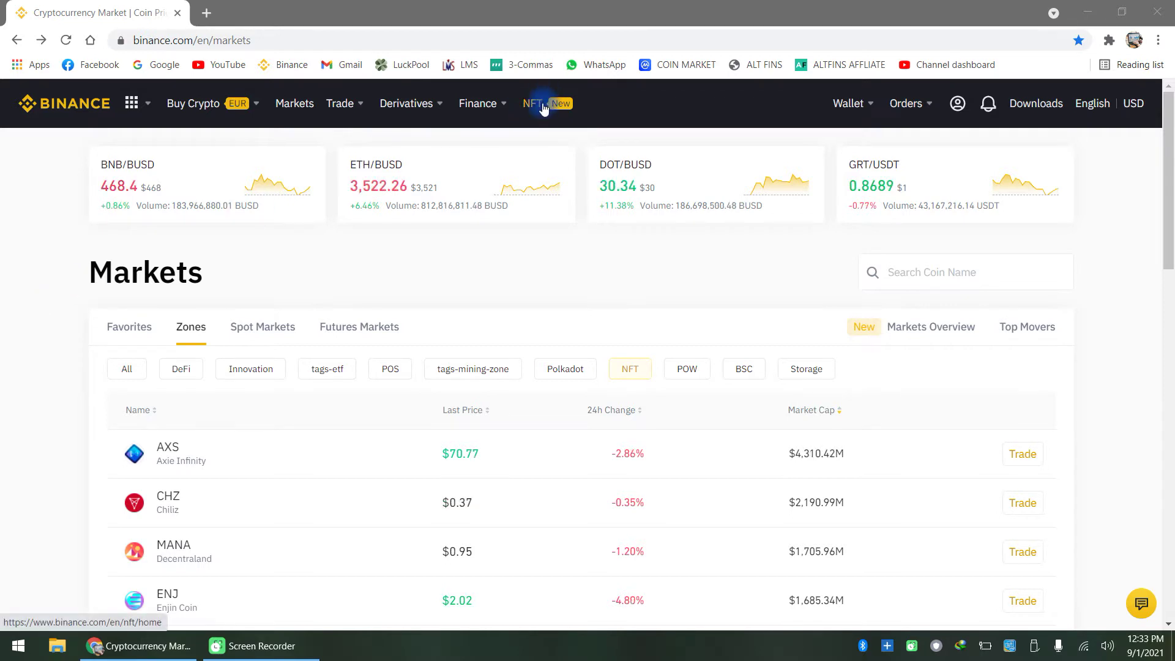
# Open the Binance NFT home page in a new browser tab and switch to it
pyautogui.click(529, 245)
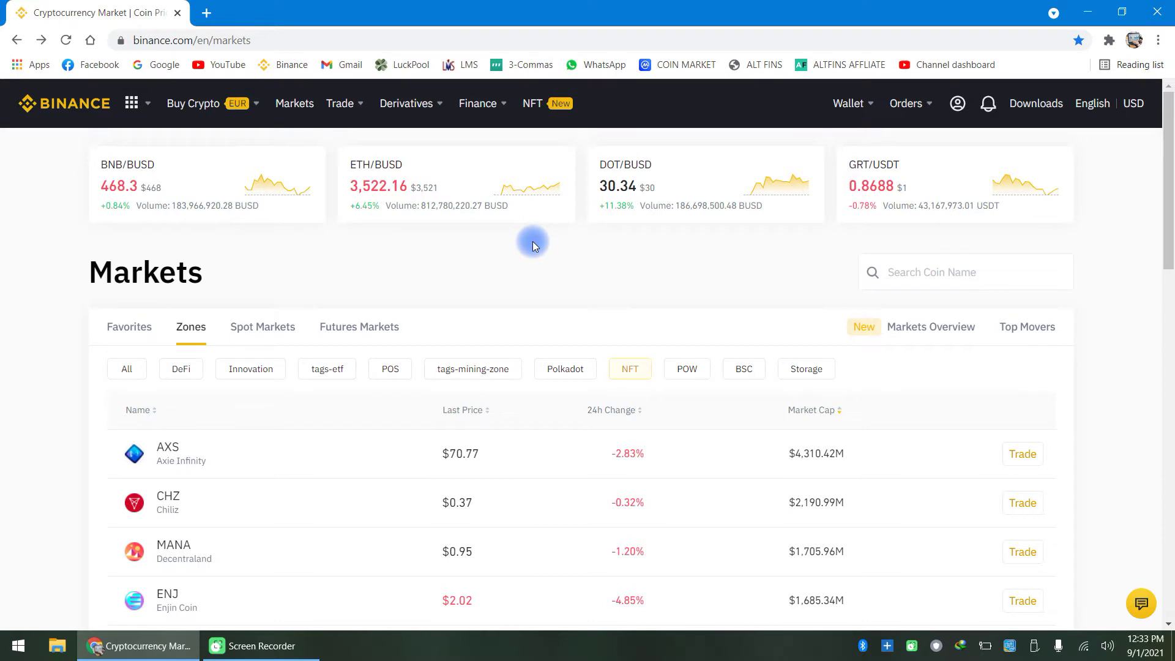
pyautogui.click(545, 106)
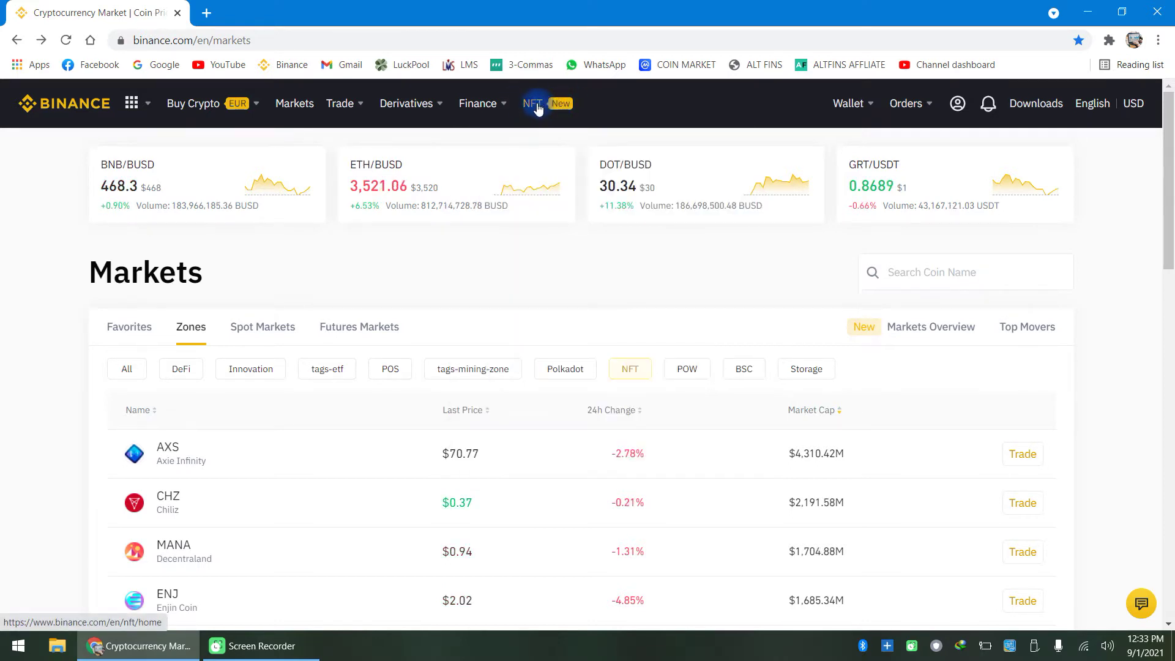
pyautogui.rightClick(537, 106)
pyautogui.click(606, 116)
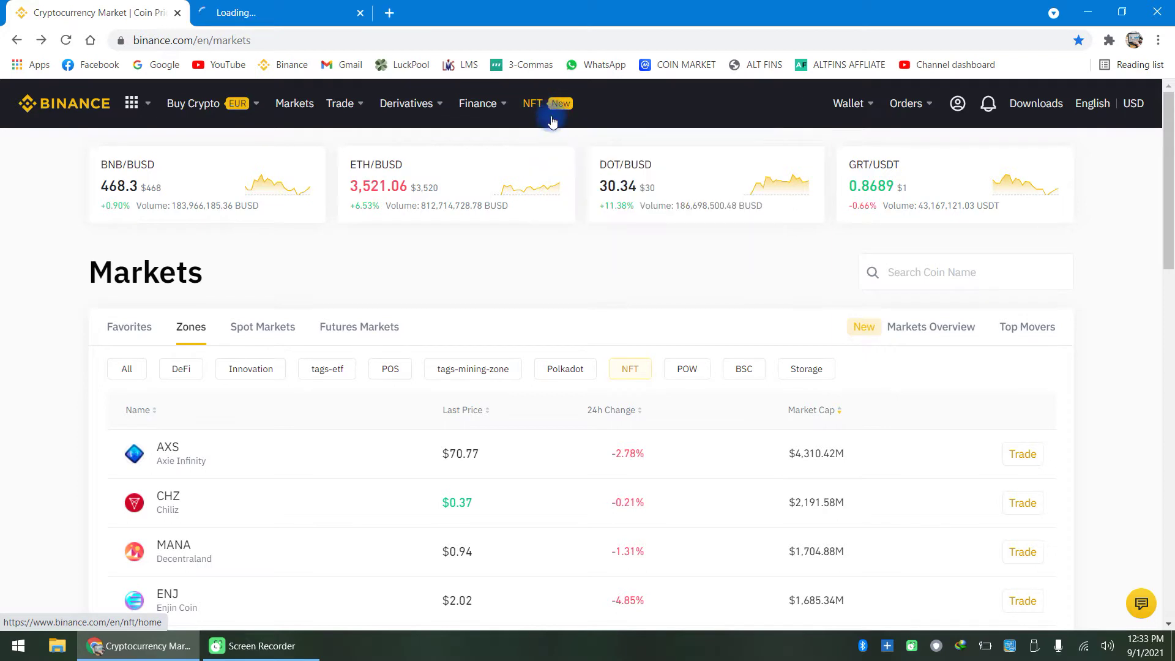
pyautogui.click(262, 9)
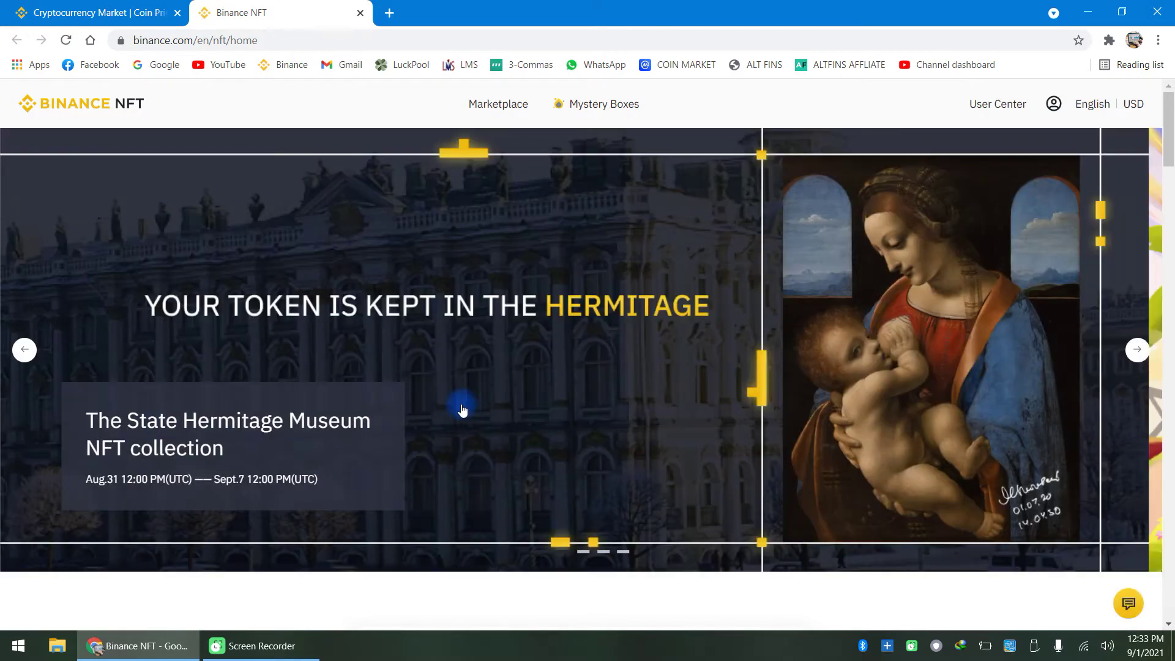
# Browse the NFT home page's Trending and Today's Picks sections, examining the artworks, their creators, prices and current bids
pyautogui.scroll(-10, 462, 410)
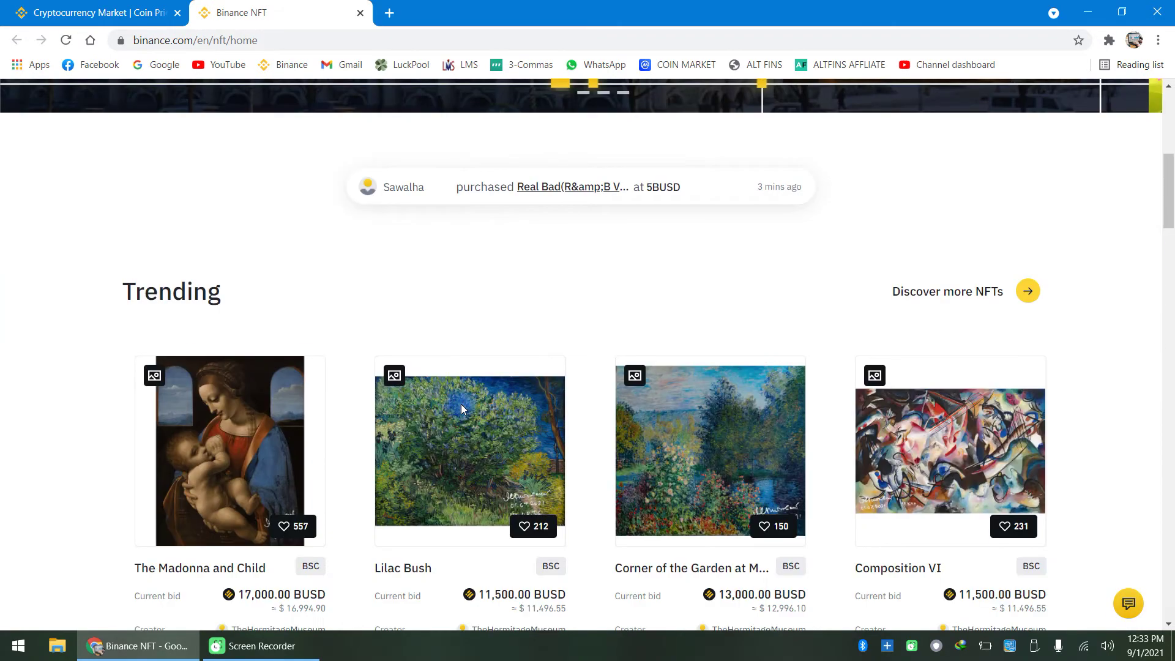
pyautogui.scroll(-5, 461, 404)
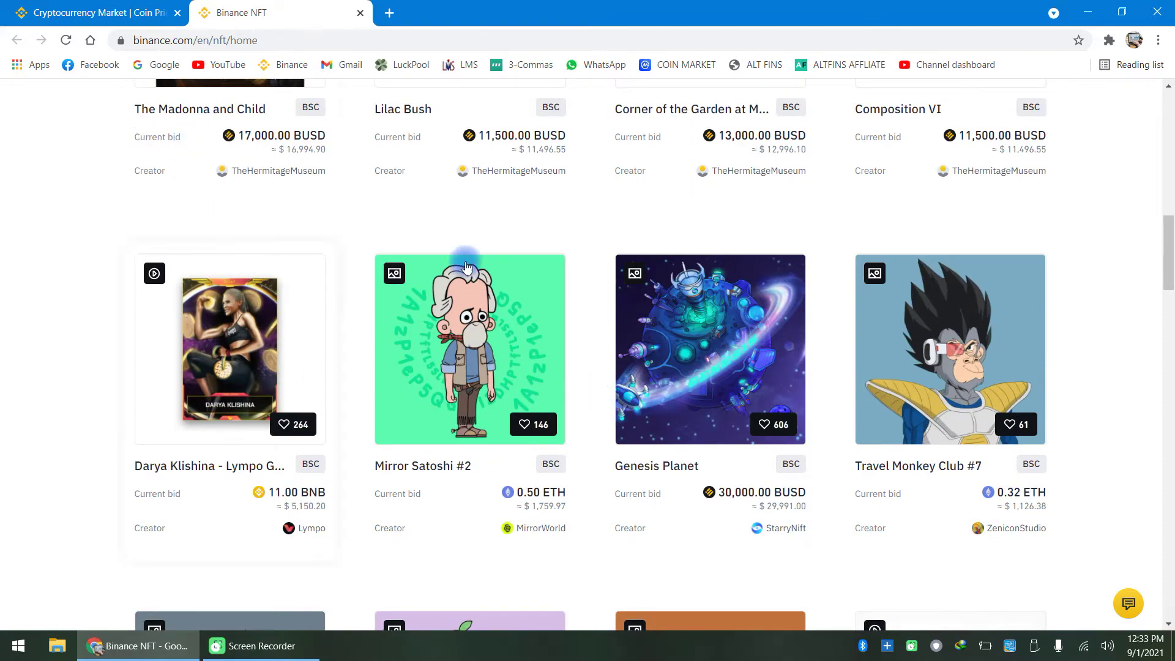
pyautogui.scroll(-14, 542, 398)
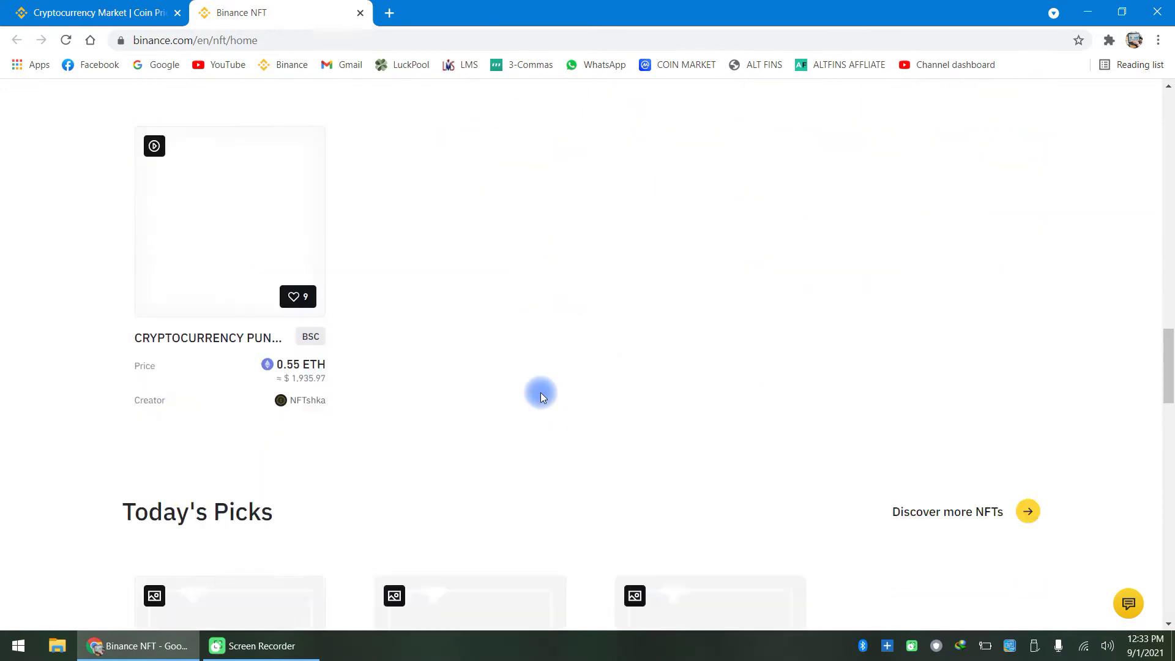
pyautogui.scroll(-4, 541, 395)
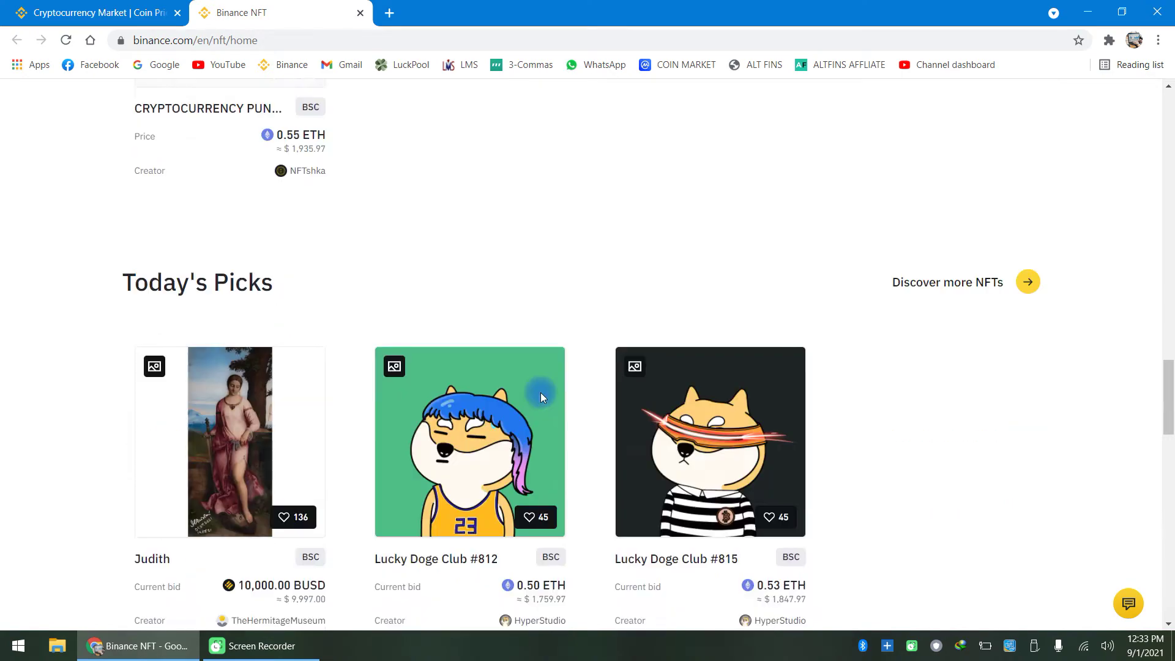
pyautogui.scroll(20, 541, 398)
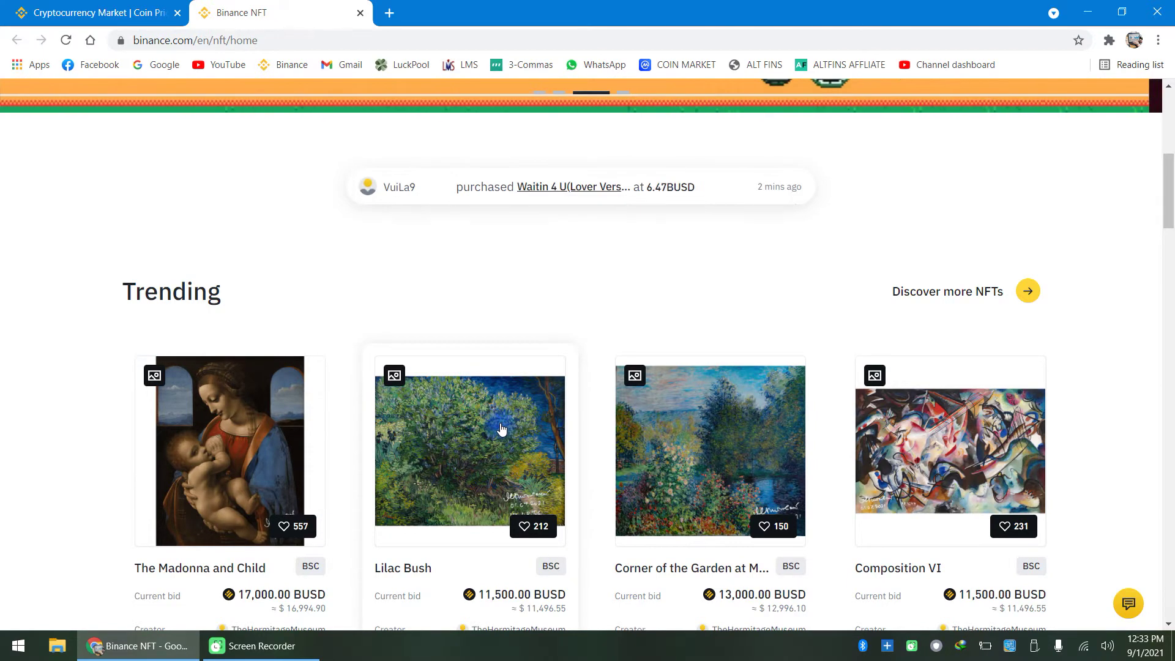
pyautogui.scroll(-4, 501, 428)
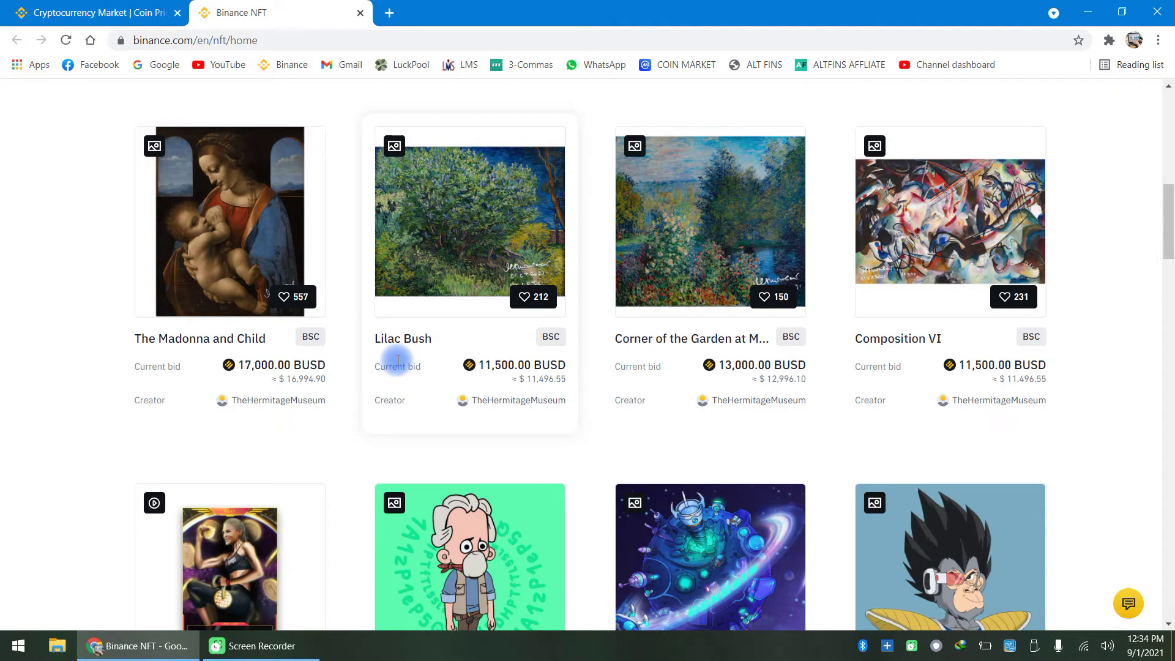
pyautogui.scroll(-10, 398, 361)
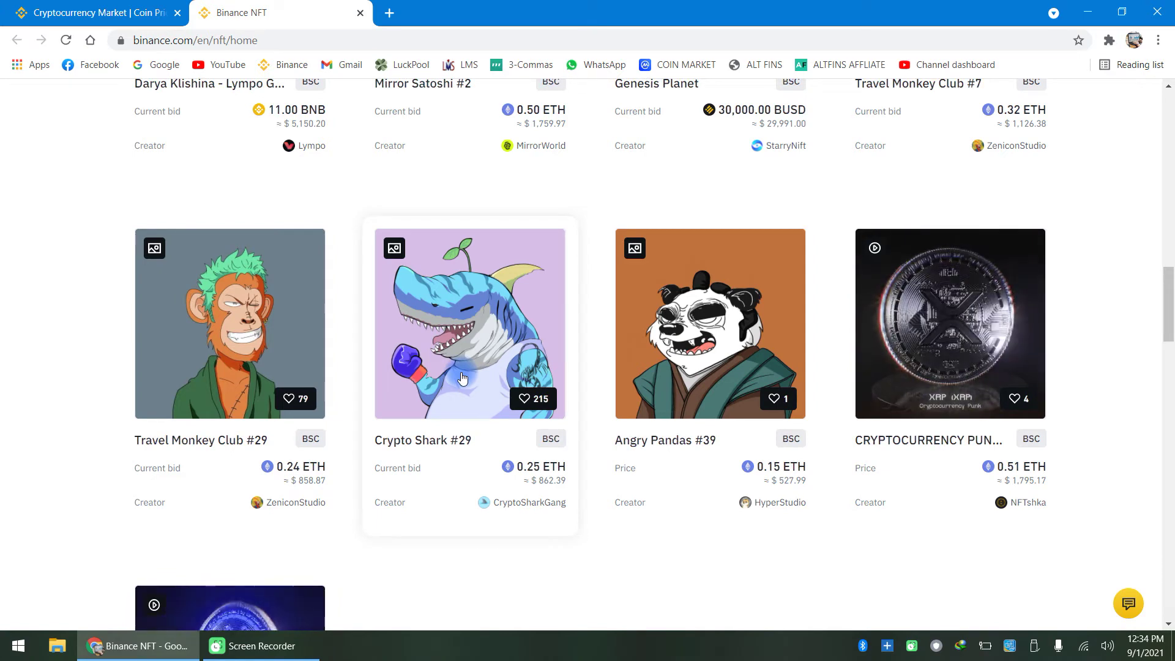
pyautogui.scroll(-10, 462, 377)
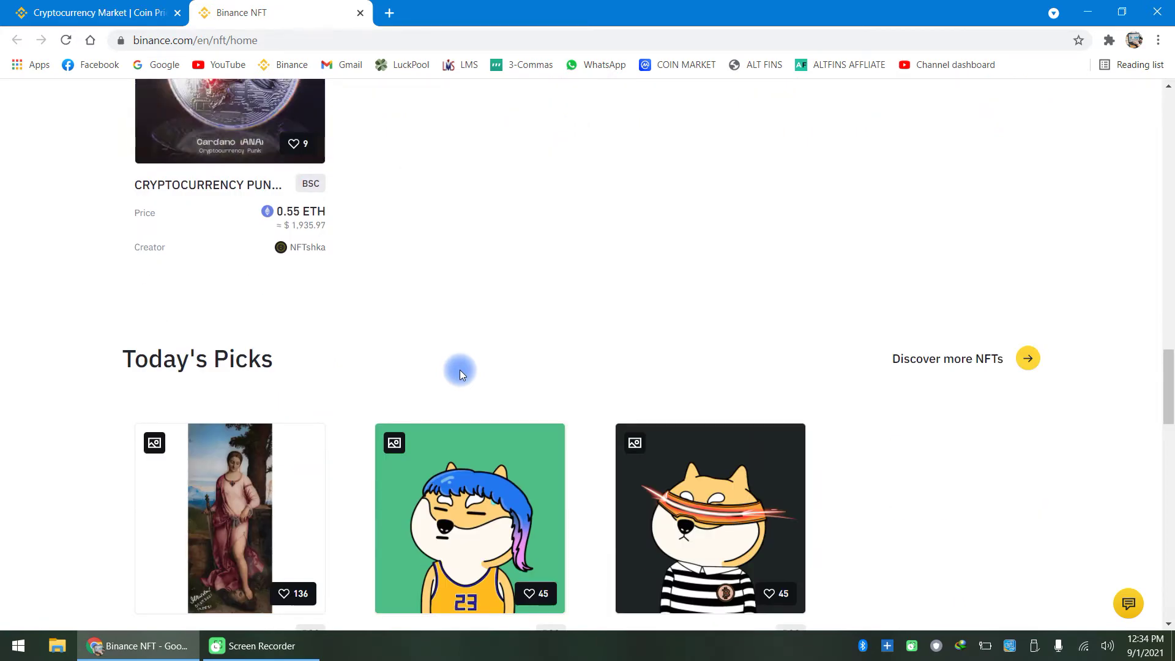
pyautogui.scroll(5, 461, 375)
pyautogui.scroll(11, 460, 374)
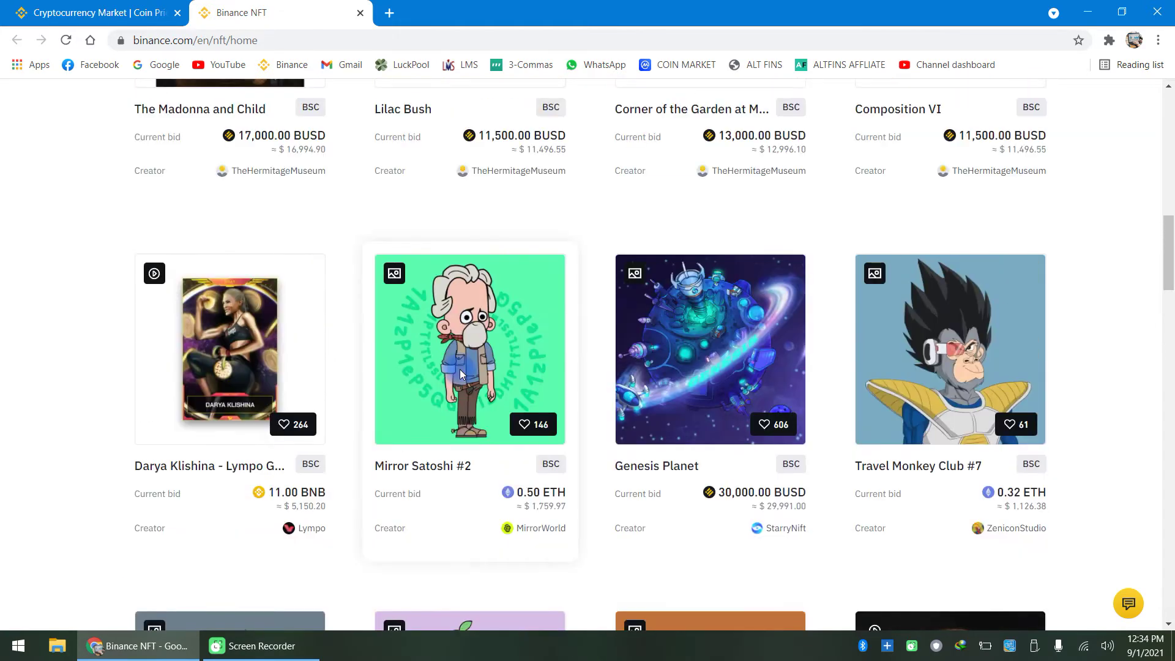
pyautogui.scroll(4, 461, 374)
pyautogui.scroll(4, 459, 371)
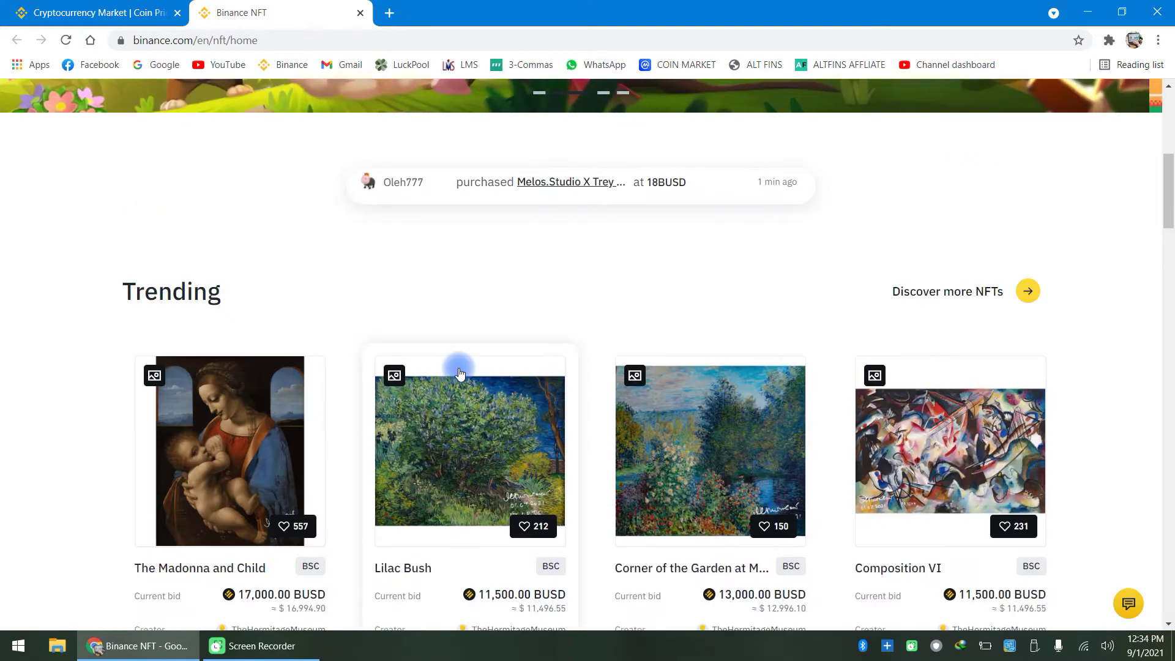
# Open the Lilac Bush NFT from the Trending section and examine its description, current bid, auction time and bid history
pyautogui.scroll(-3, 460, 373)
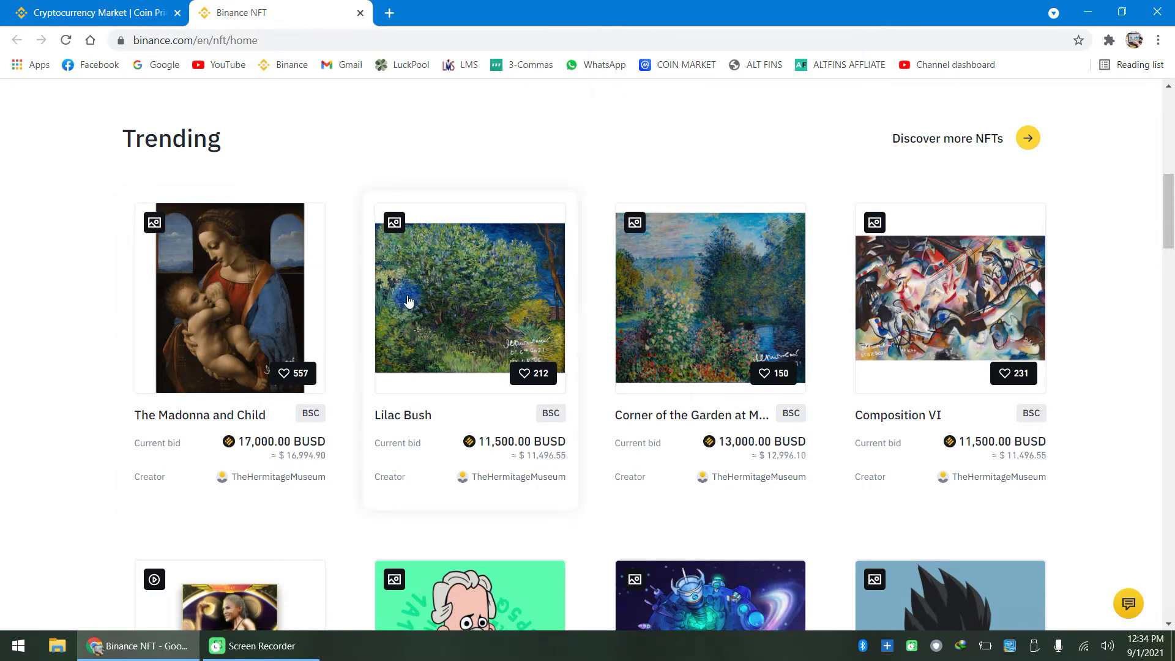
pyautogui.click(477, 309)
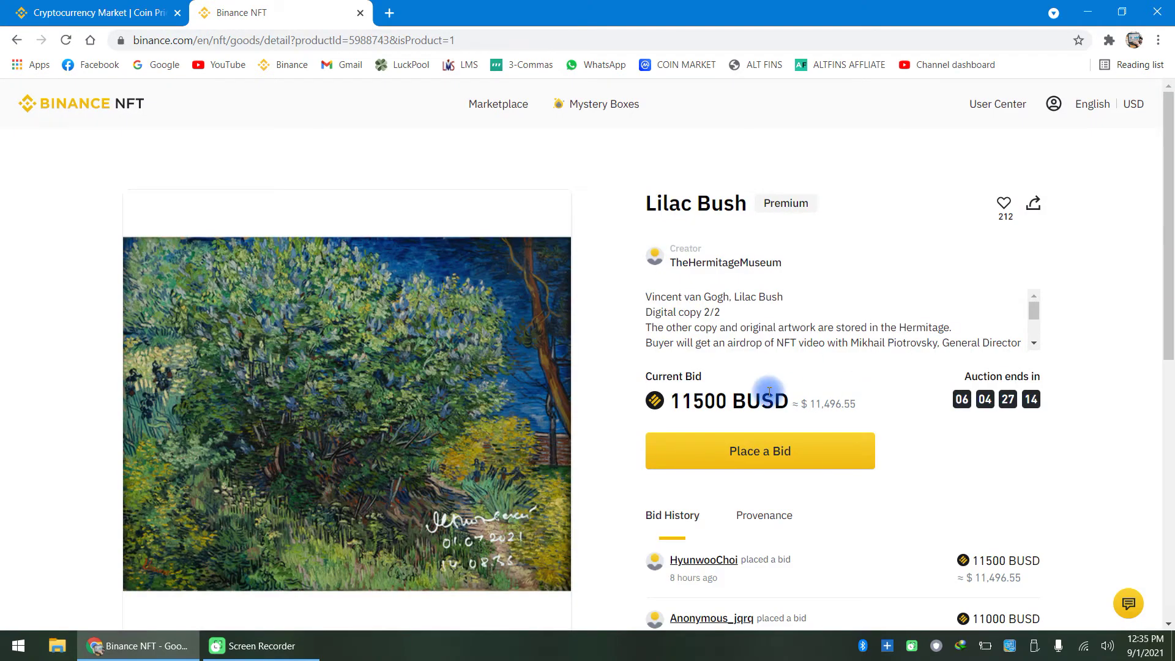
pyautogui.scroll(-1, 783, 211)
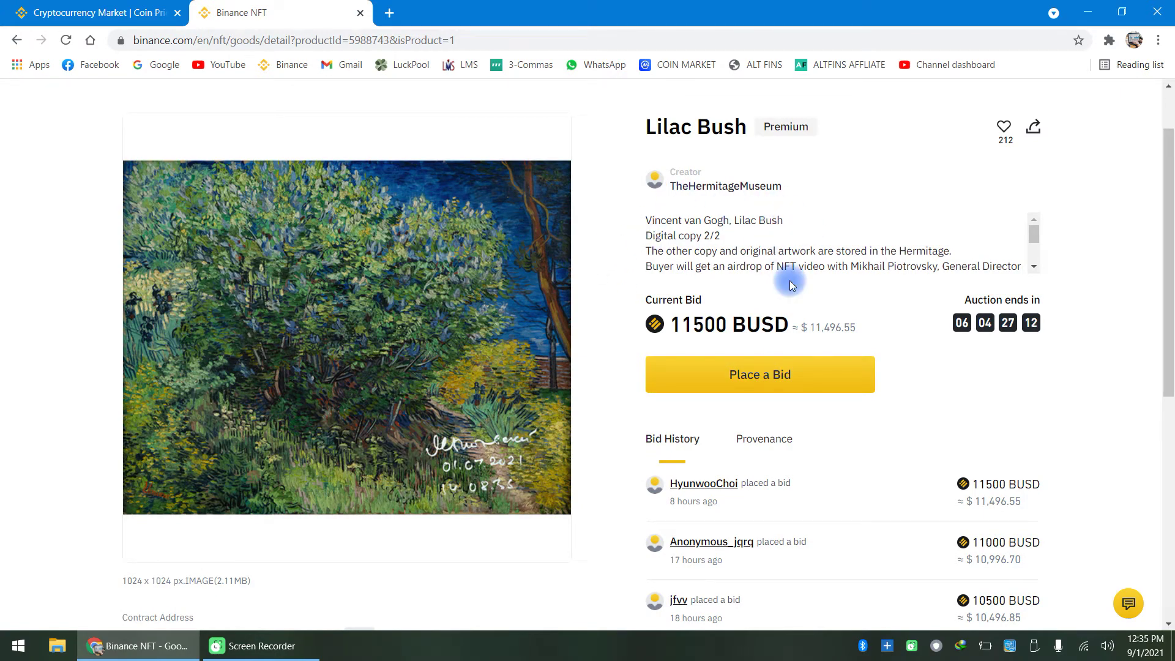
pyautogui.scroll(-2, 788, 276)
pyautogui.scroll(3, 688, 328)
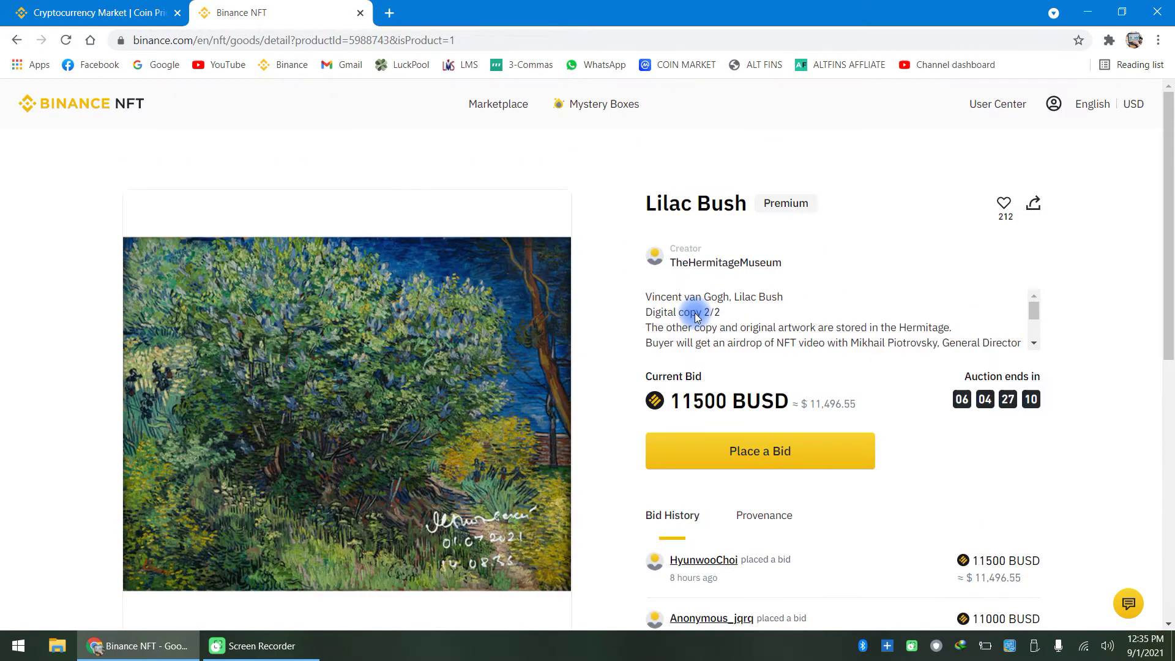
pyautogui.scroll(-2, 682, 306)
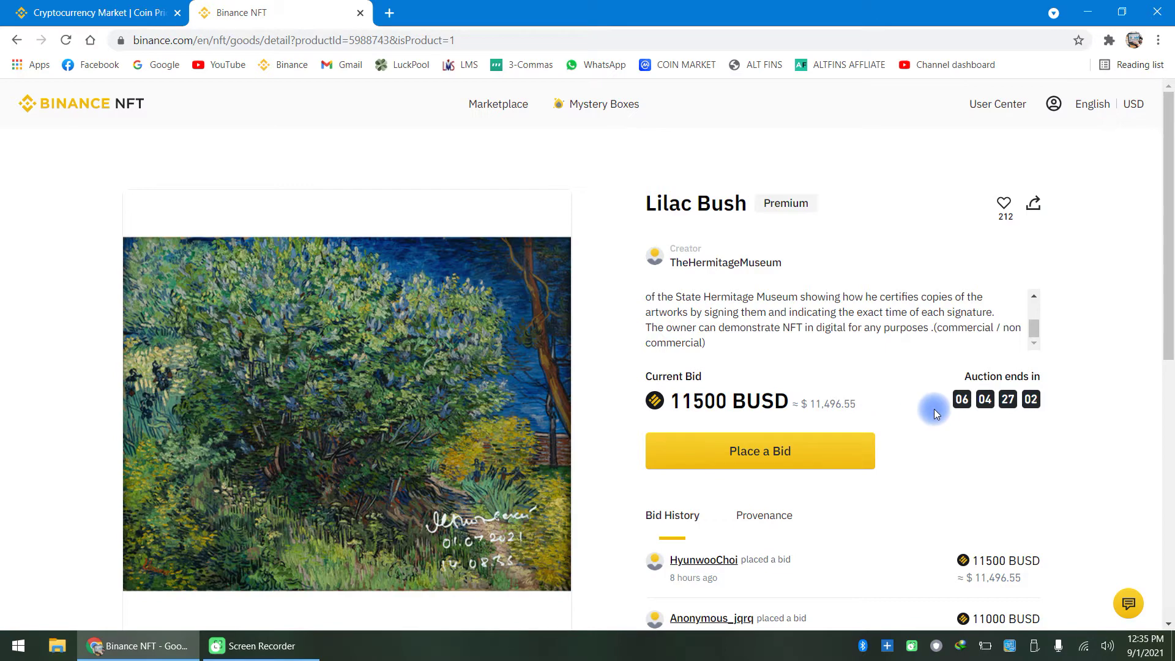
pyautogui.scroll(-5, 701, 407)
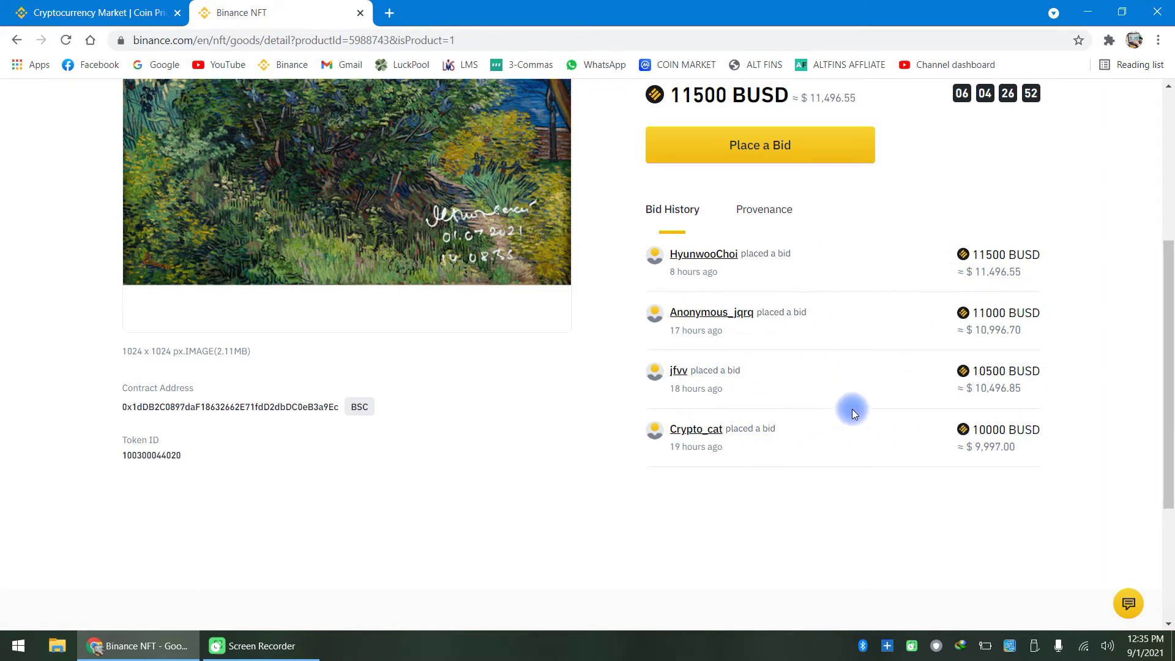
pyautogui.scroll(1, 854, 409)
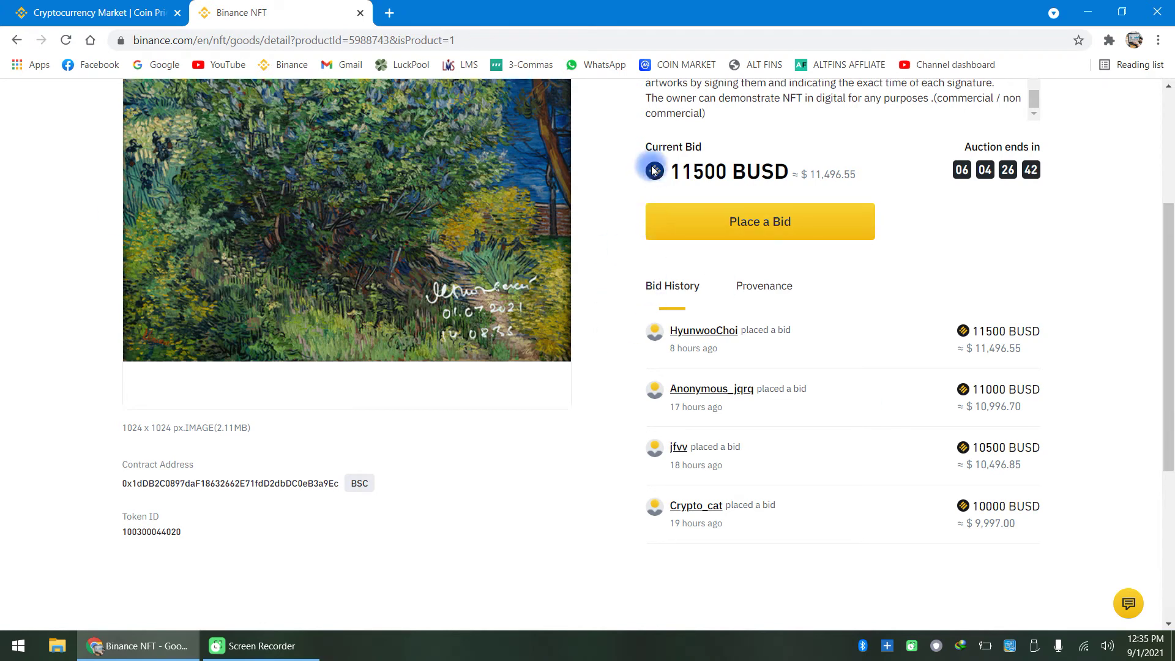
pyautogui.scroll(4, 656, 245)
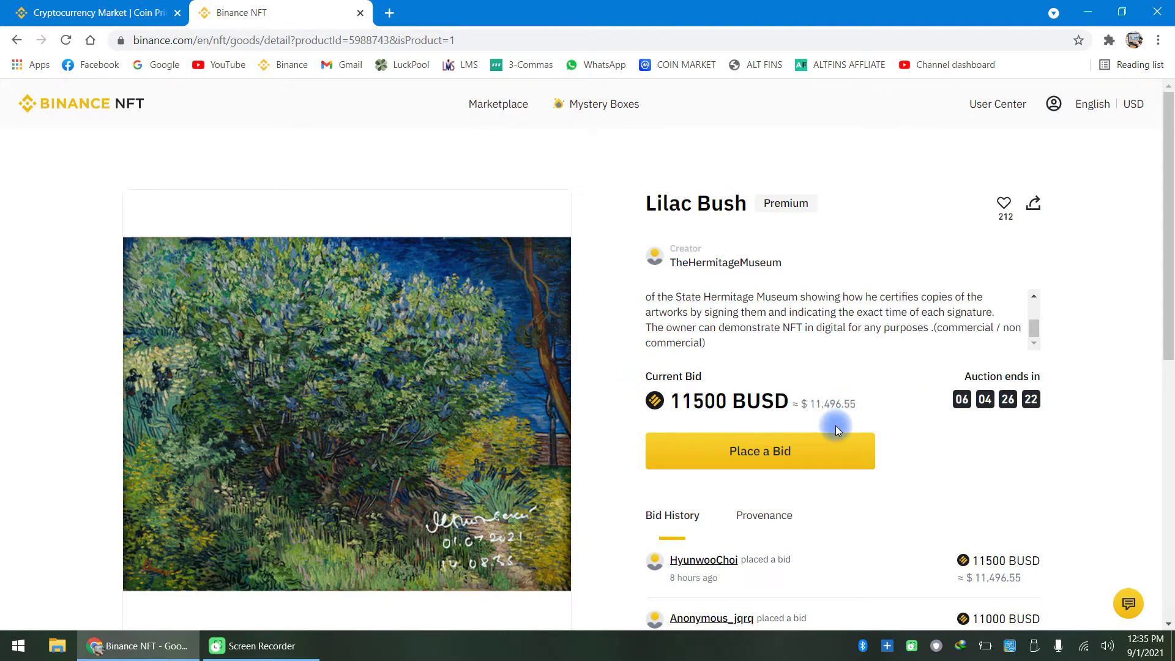
# Open the bid form for Lilac Bush to check the current bid and minimum markup, and close it without bidding
pyautogui.scroll(-1, 982, 429)
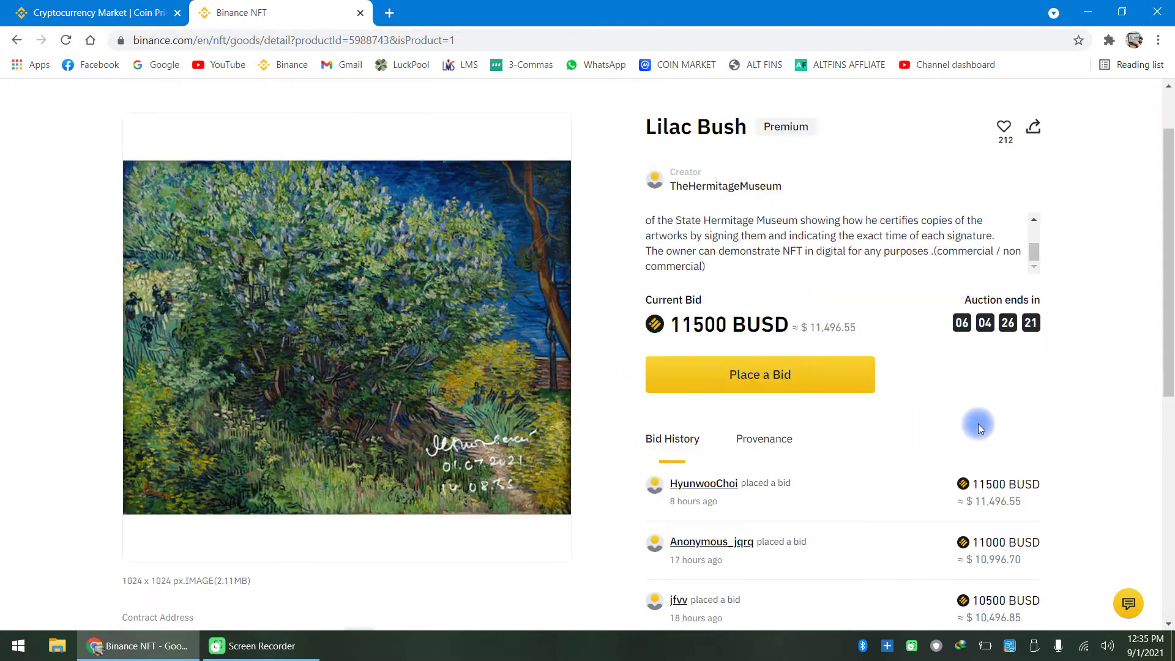
pyautogui.click(747, 376)
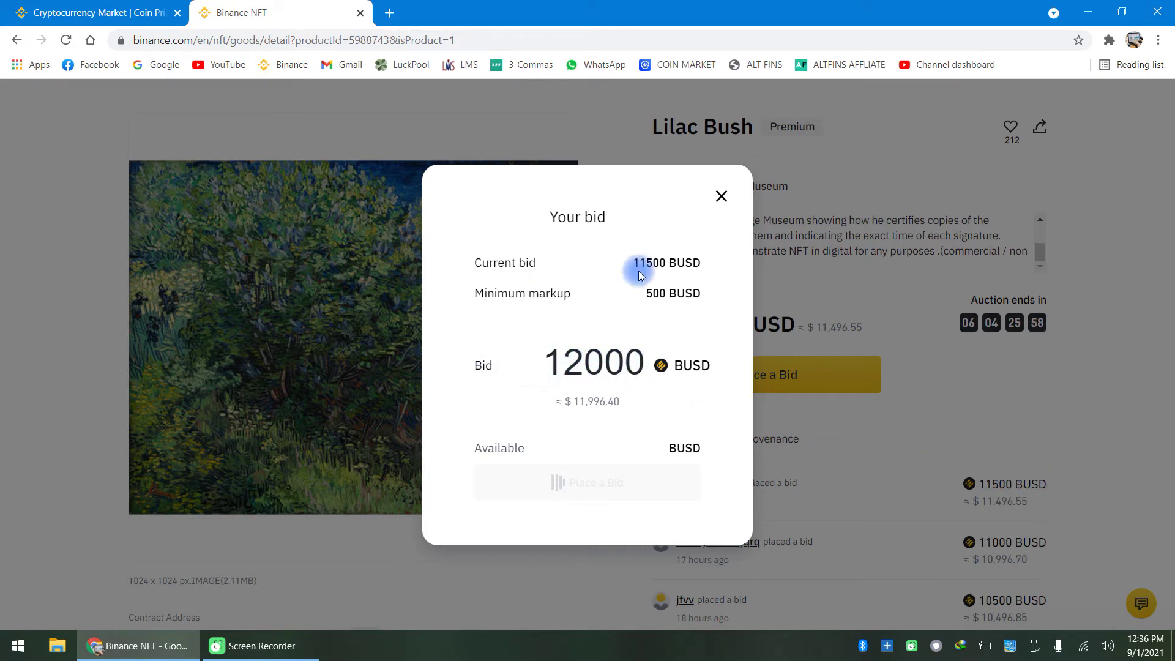
pyautogui.click(722, 196)
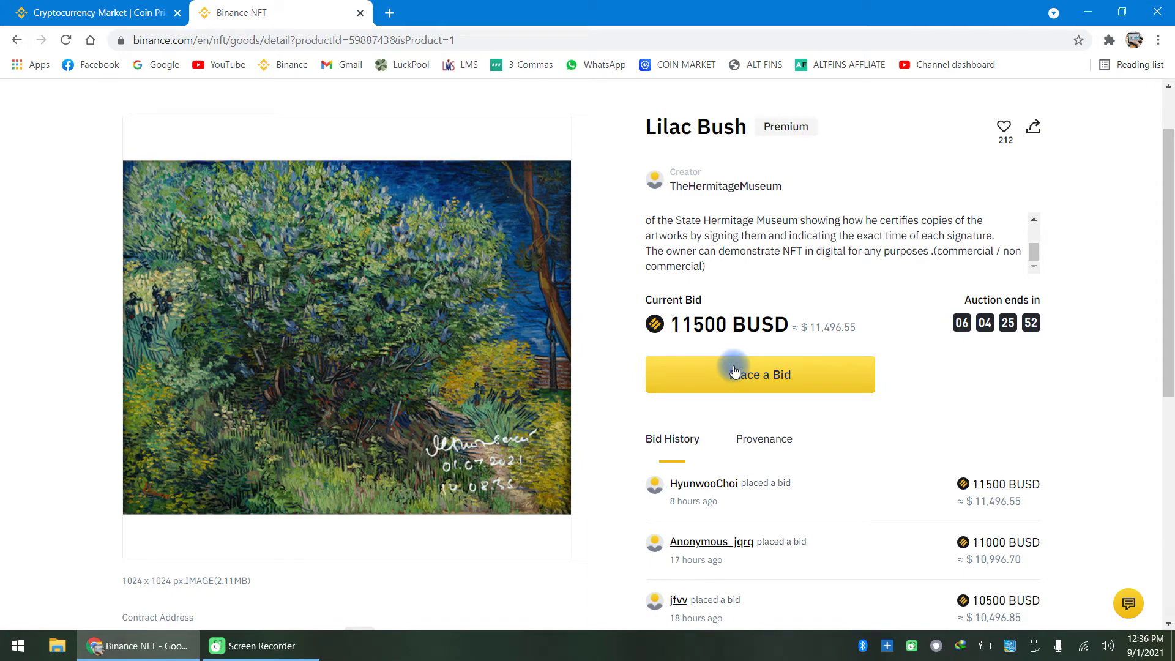
pyautogui.scroll(-1, 784, 451)
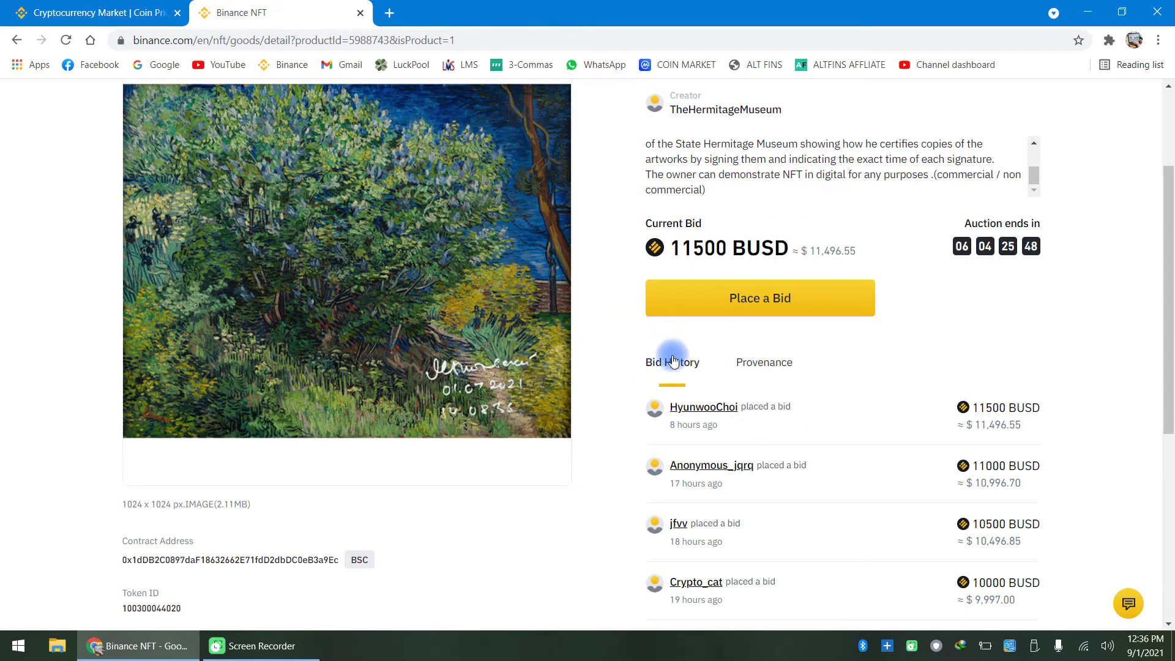
# Open the NFT User Center and view the Collections list under NFT Asset
pyautogui.scroll(2, 674, 376)
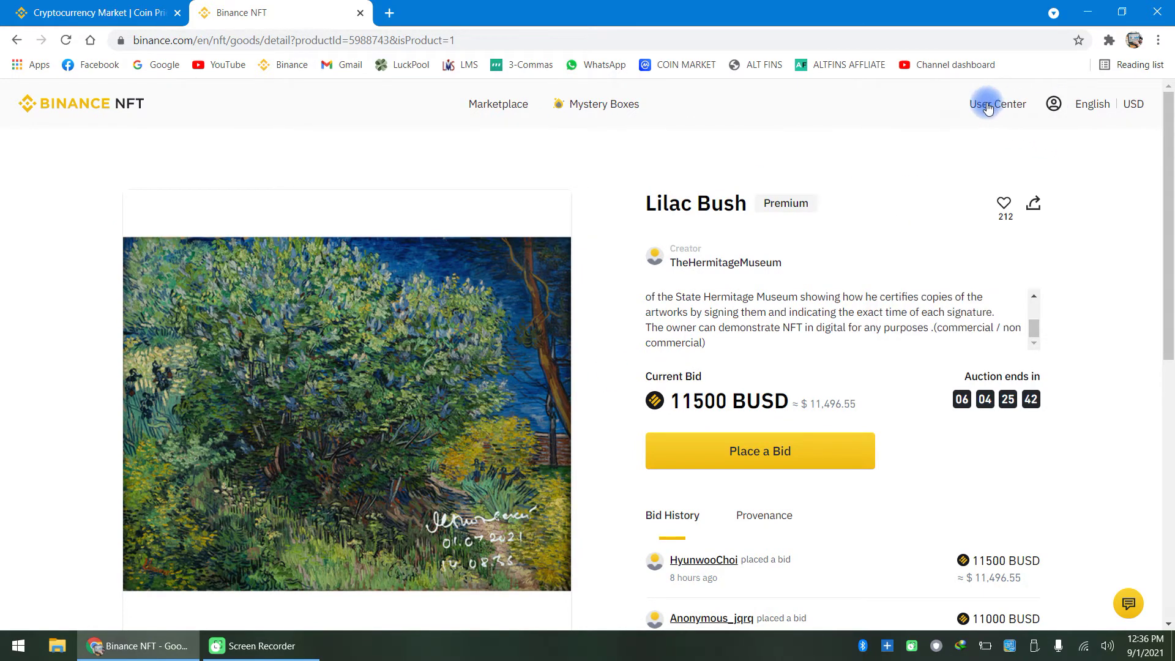
pyautogui.click(1052, 111)
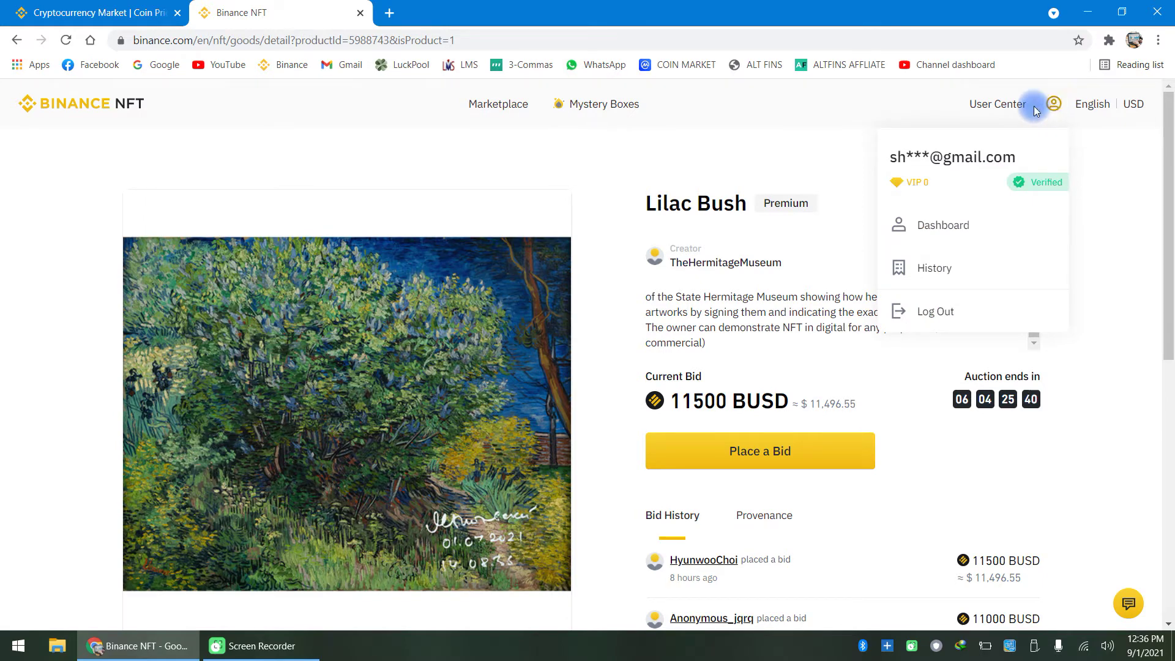
pyautogui.click(993, 110)
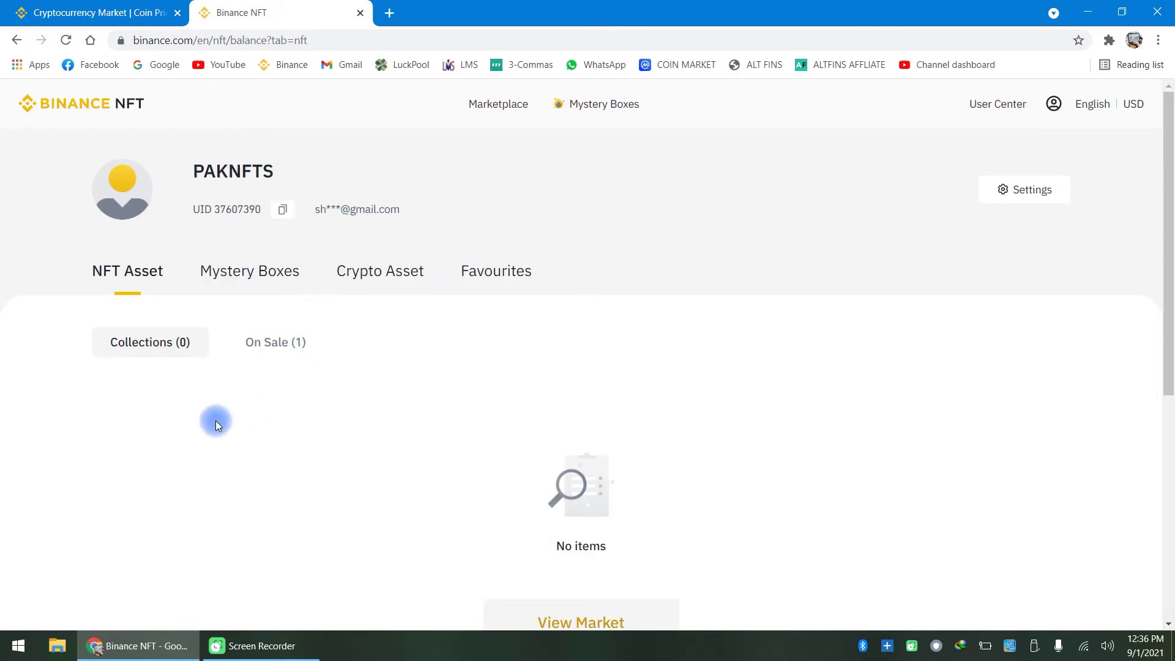
pyautogui.scroll(-1, 127, 278)
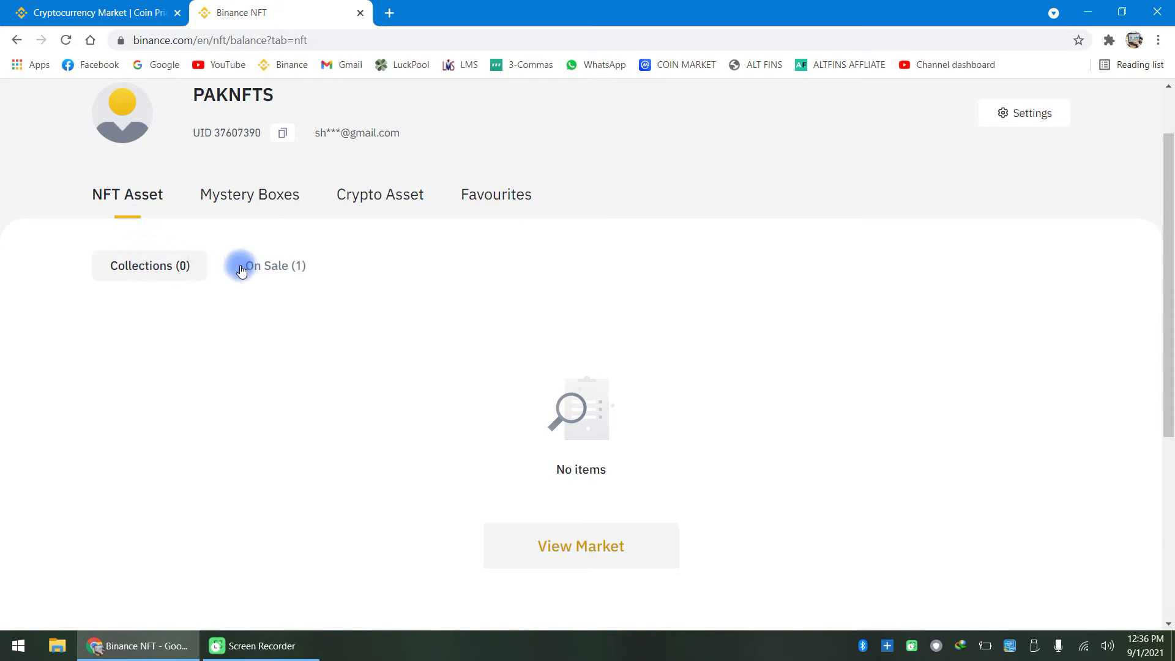
# View the On Sale list under NFT Asset and look over the listed shirt NFT
pyautogui.click(268, 272)
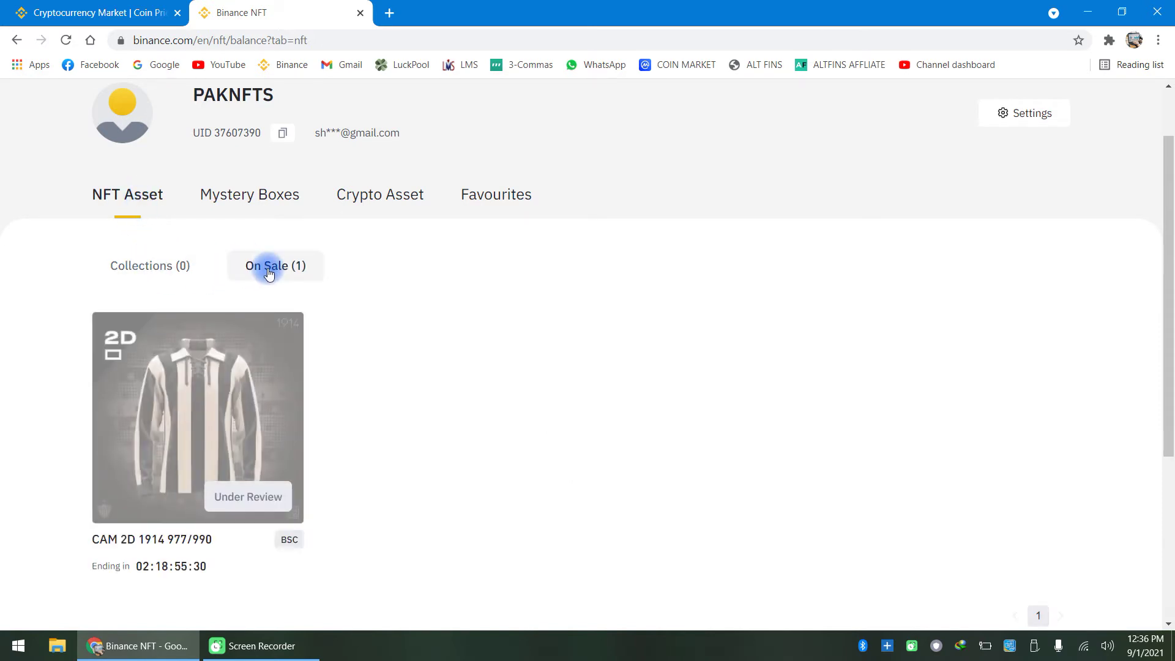
pyautogui.scroll(-2, 269, 269)
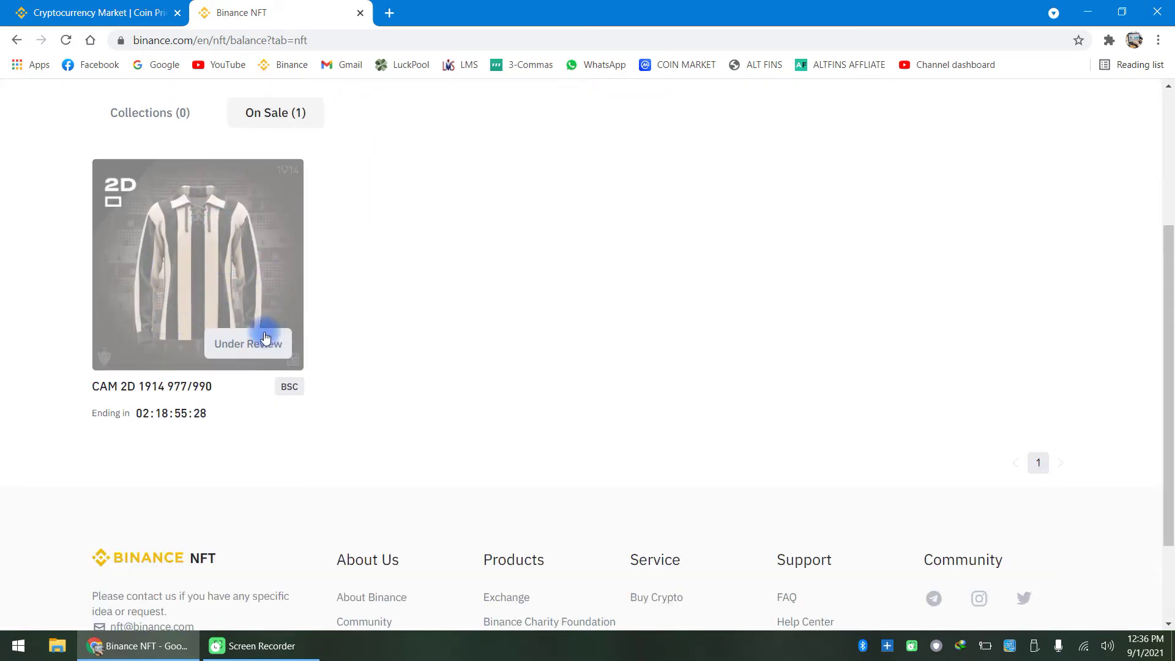
pyautogui.scroll(2, 238, 338)
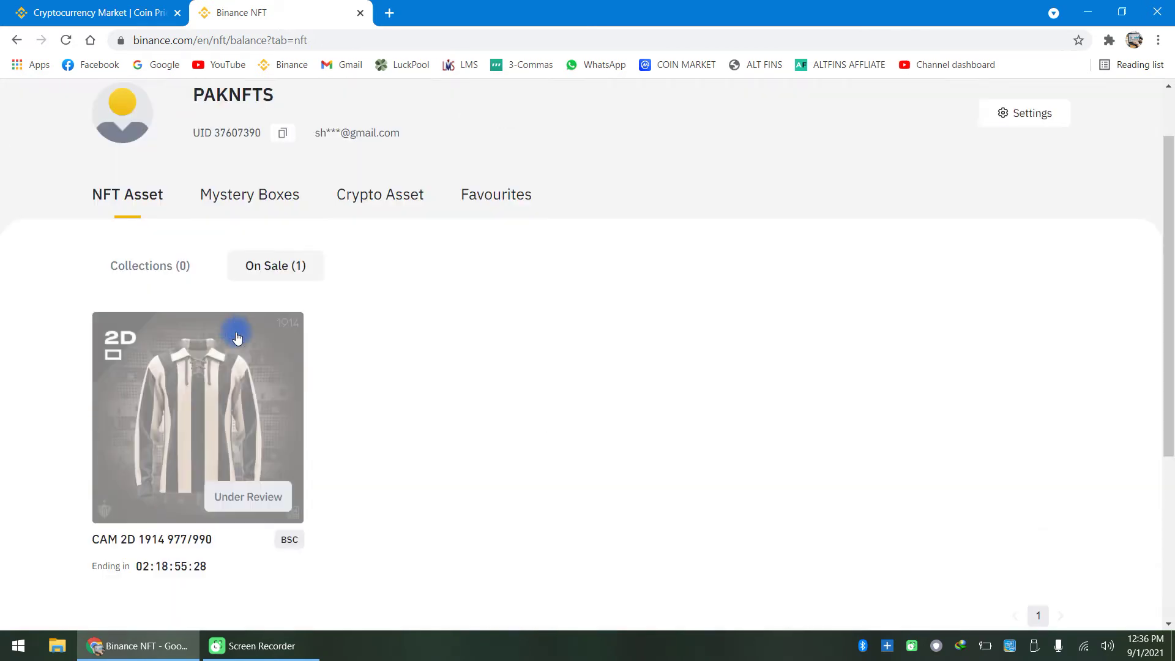
# Check the Mystery Boxes section, and reopen NFT Asset's On Sale list to examine the CAM 2D 1914 977/990 listing's status and remaining time
pyautogui.click(243, 202)
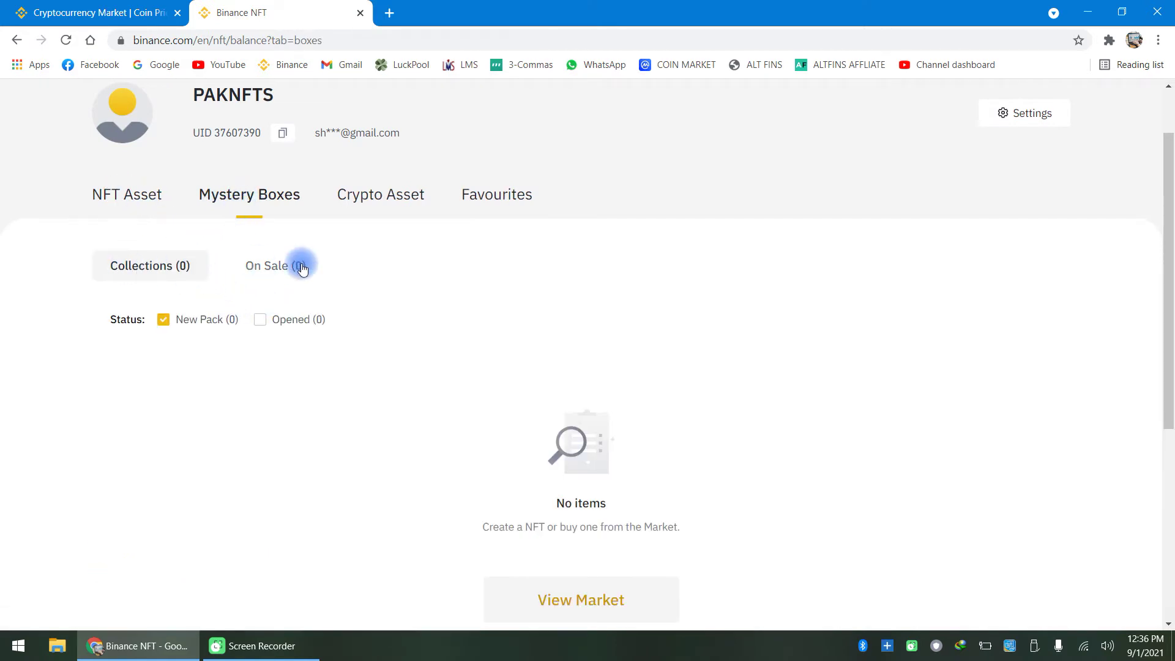
pyautogui.click(153, 200)
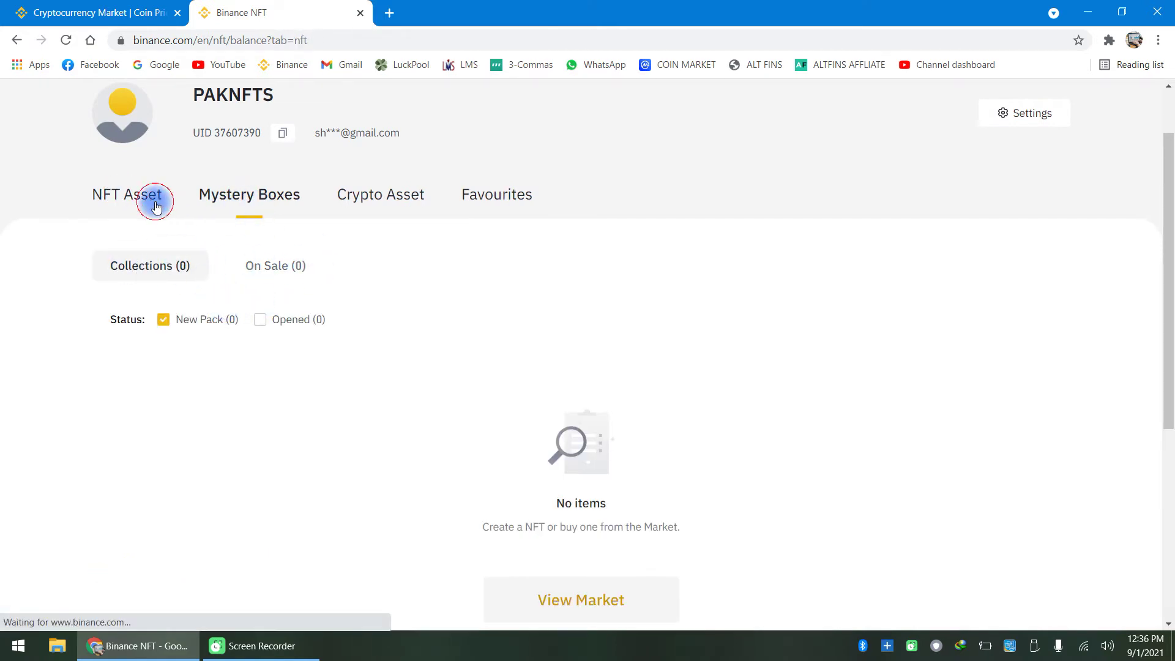
pyautogui.click(281, 270)
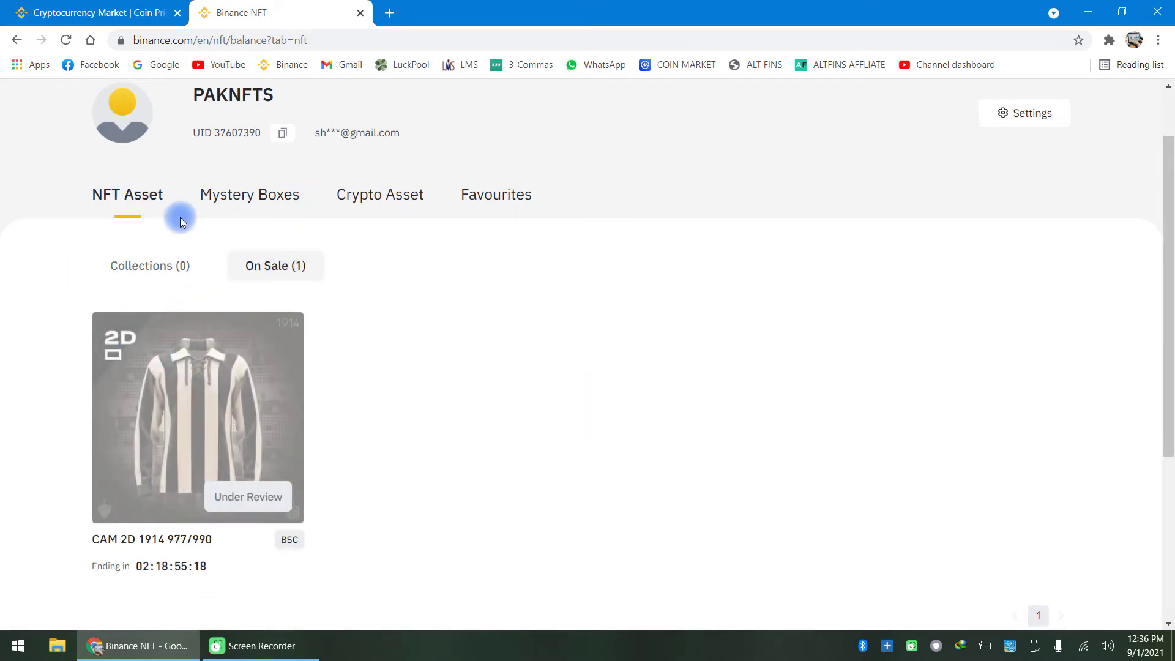
pyautogui.scroll(-2, 417, 281)
pyautogui.scroll(-1, 416, 282)
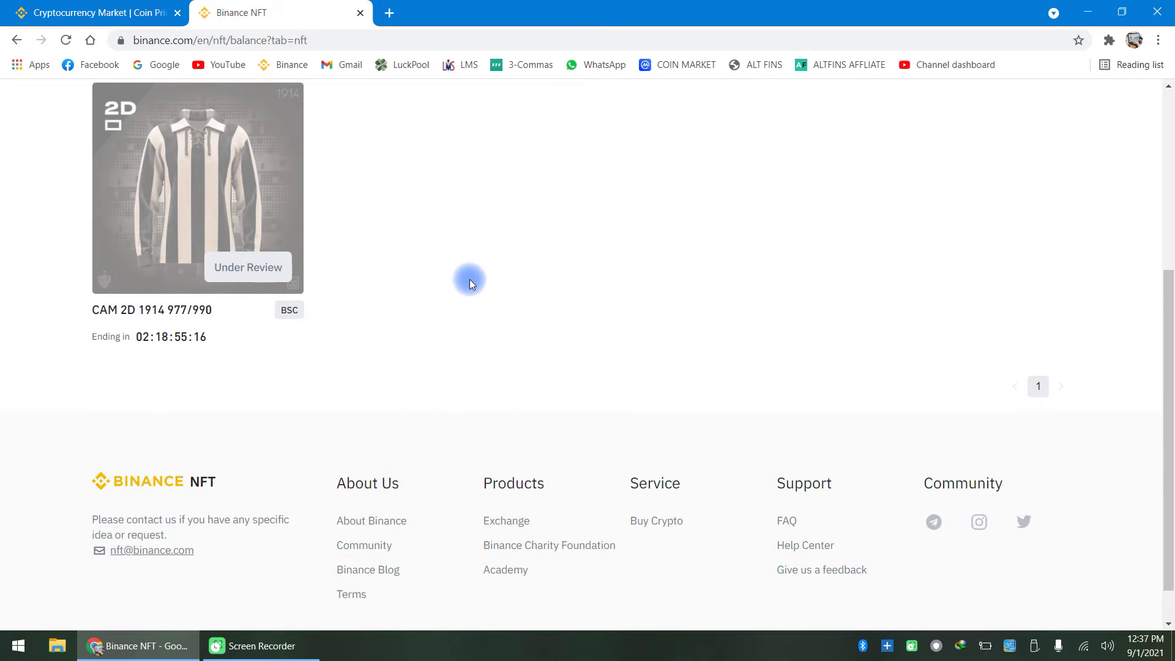
pyautogui.scroll(2, 277, 283)
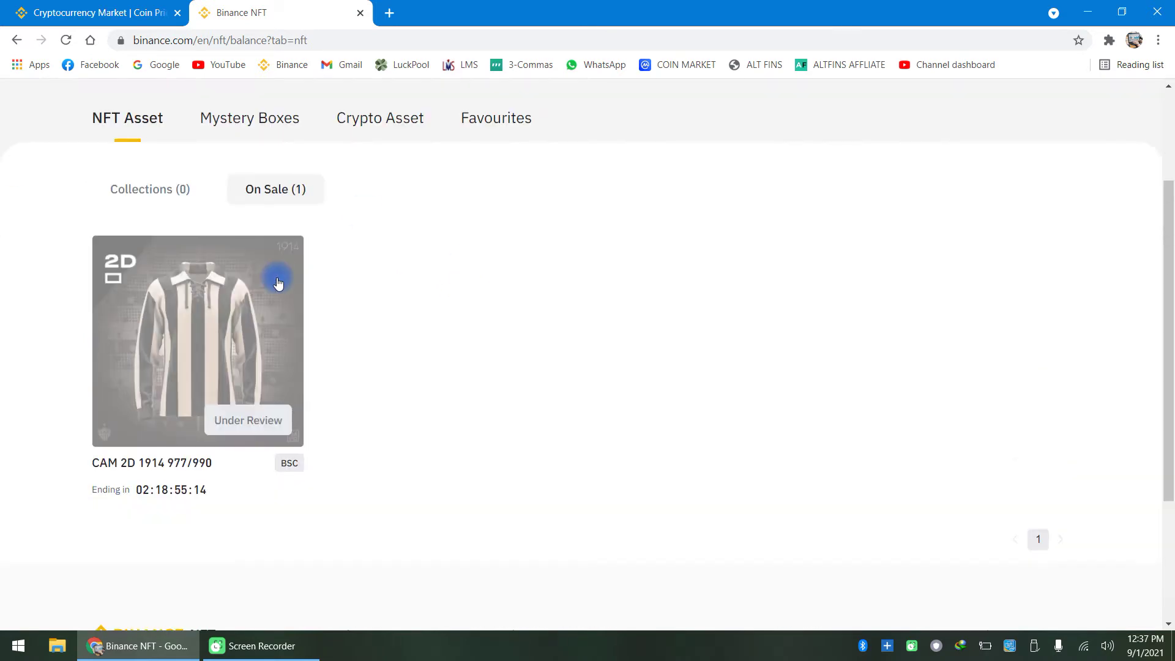
pyautogui.scroll(-1, 277, 283)
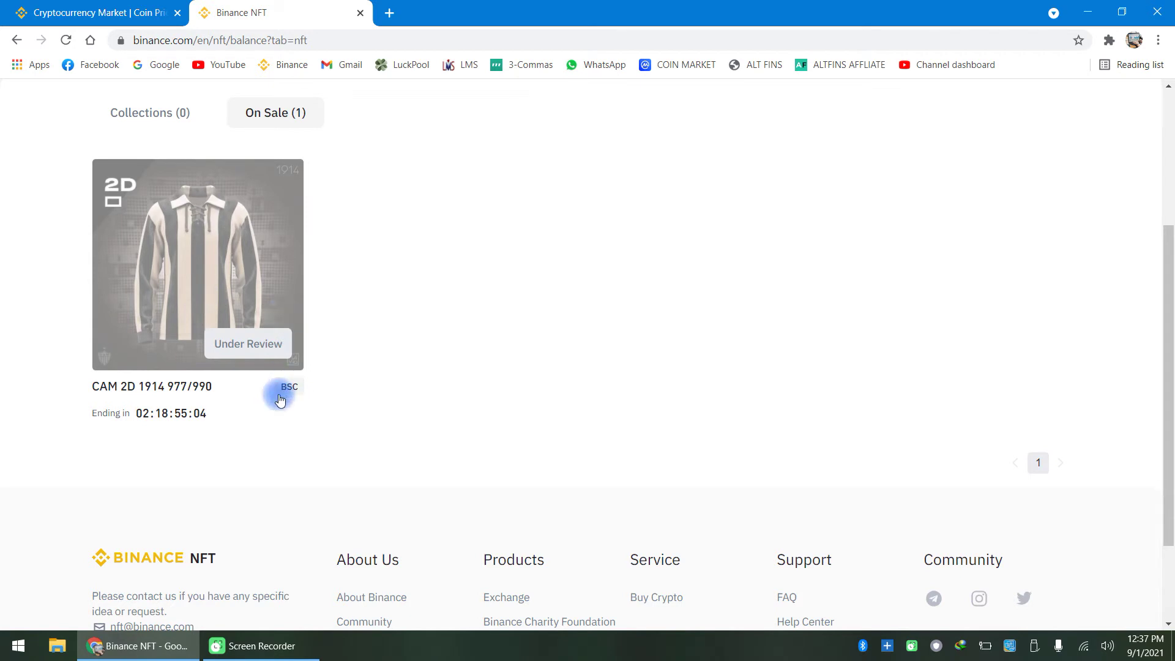
pyautogui.scroll(1, 278, 394)
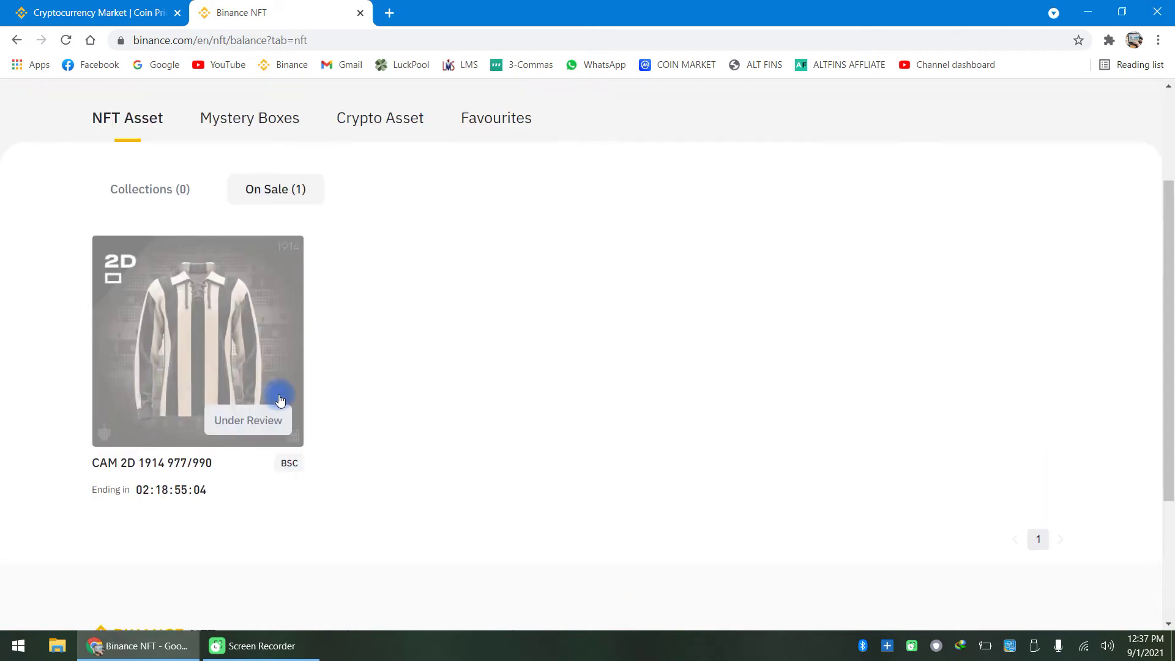
# Open the Crypto Asset section, look over its balances and deposit history, and reveal the hidden balance amounts
pyautogui.click(375, 125)
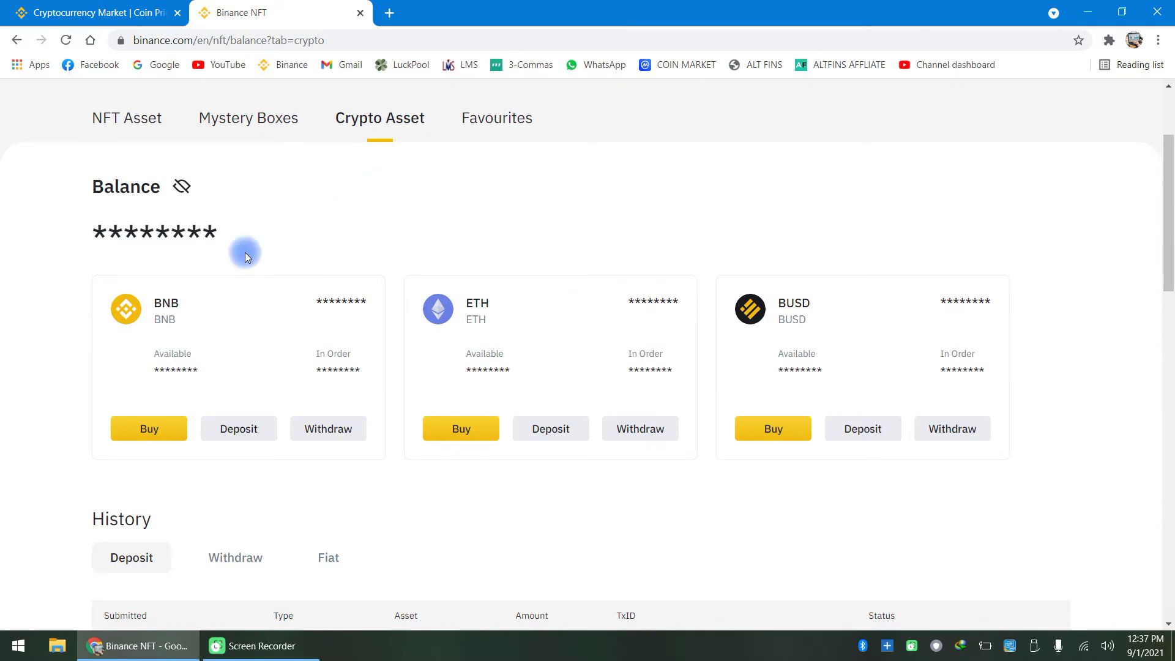
pyautogui.scroll(-3, 535, 326)
pyautogui.scroll(2, 274, 298)
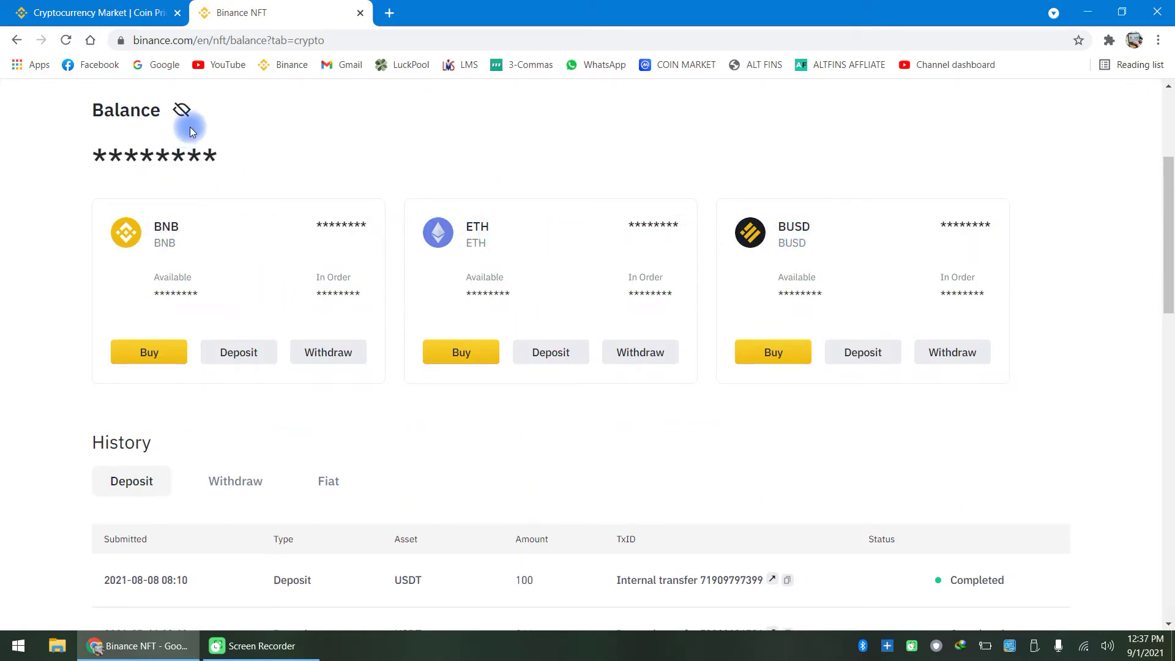
pyautogui.click(180, 110)
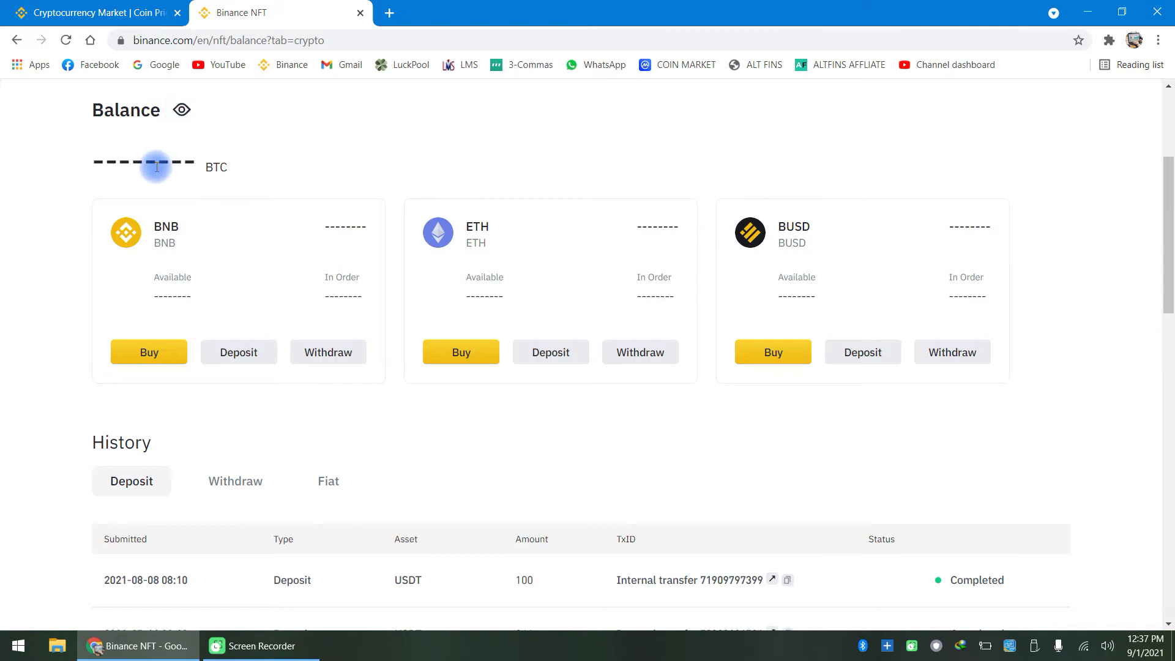
pyautogui.scroll(3, 499, 319)
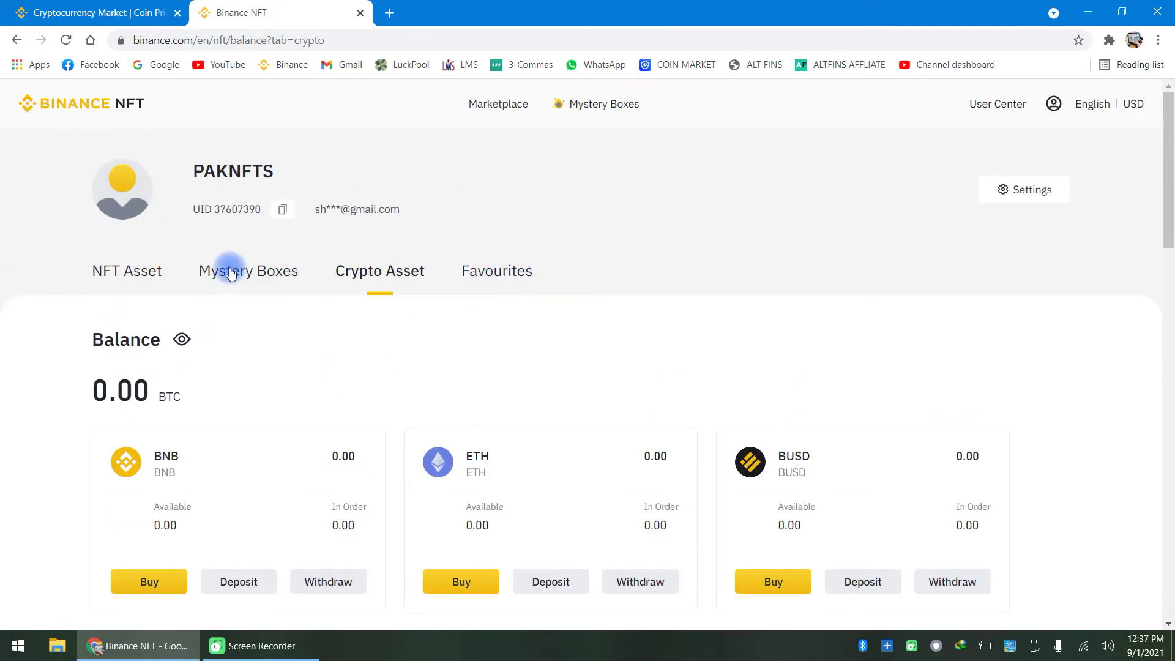
# View the Mystery Boxes collections filtered by Opened status and look at the TOKIMEKI NFT
pyautogui.click(133, 272)
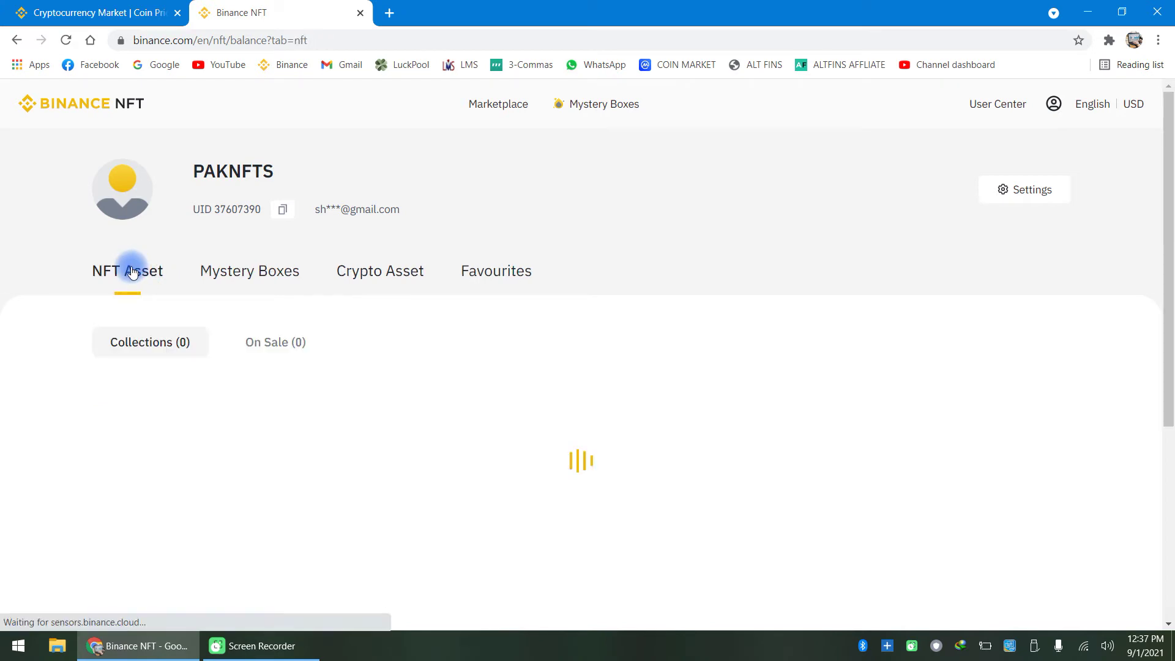
pyautogui.click(262, 275)
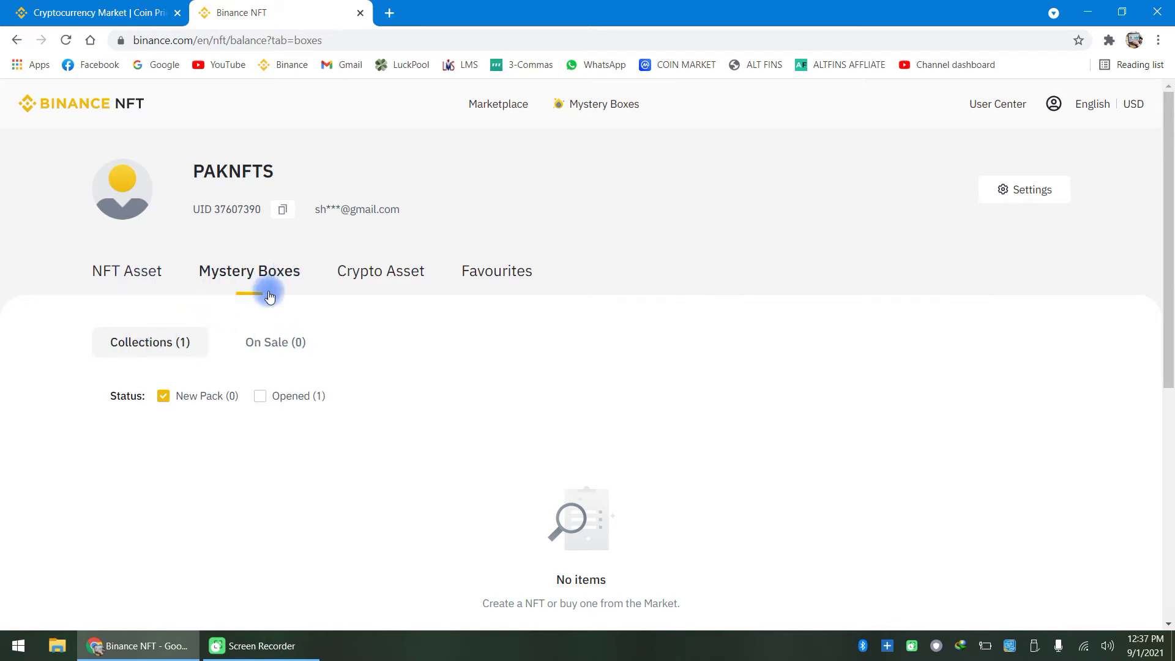
pyautogui.scroll(-1, 233, 266)
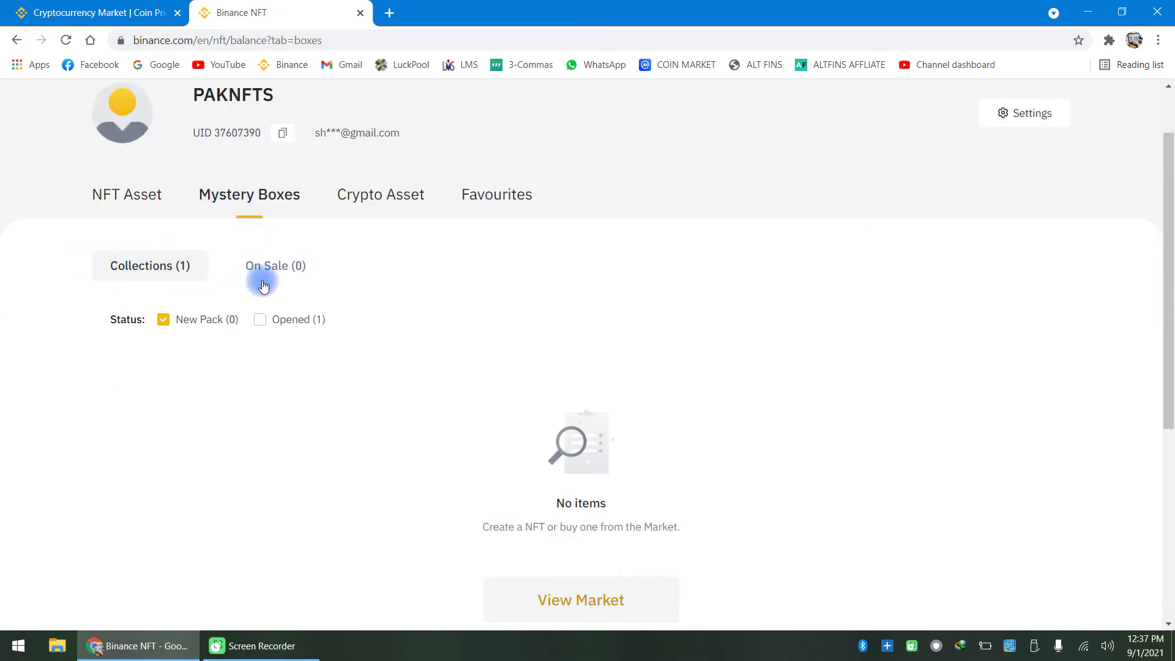
pyautogui.click(259, 321)
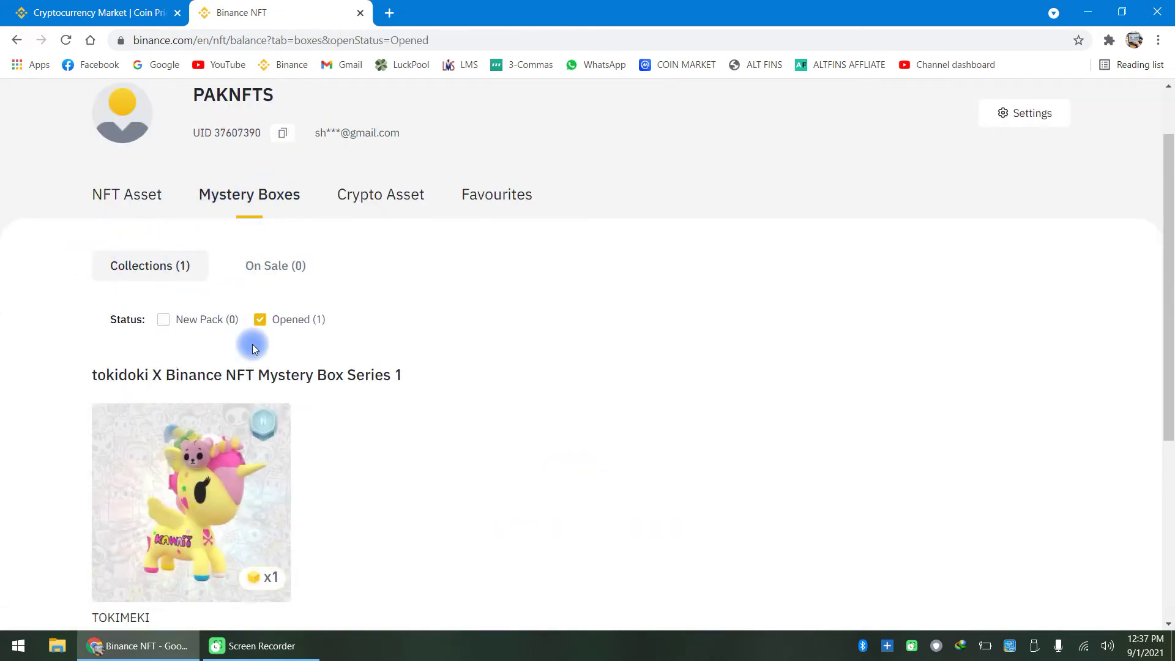
pyautogui.scroll(-3, 252, 342)
pyautogui.moveTo(245, 262)
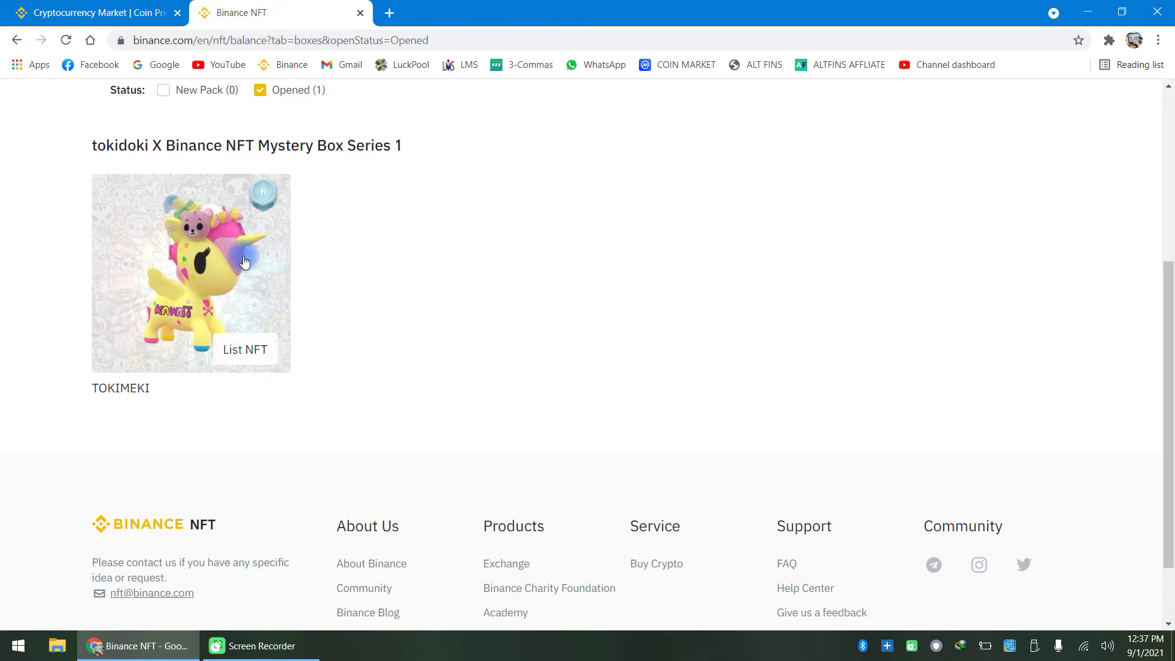
pyautogui.scroll(3, 149, 178)
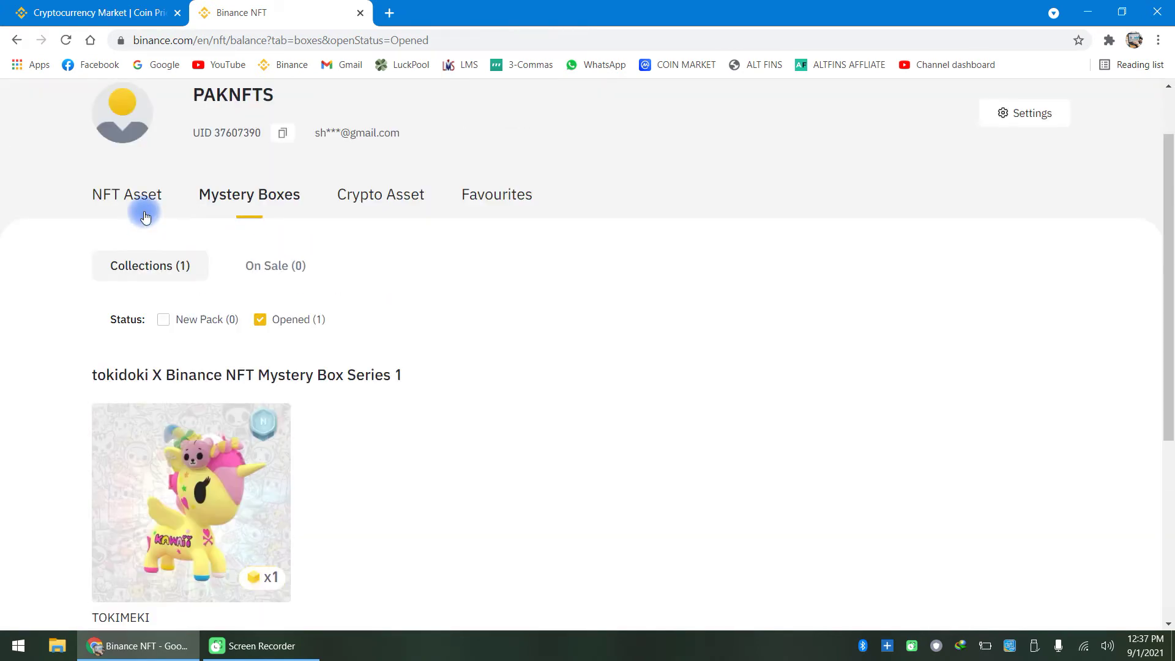
# Filter the Mystery Boxes collections to Opened again and open the List NFT form for TOKIMEKI
pyautogui.click(145, 194)
pyautogui.click(244, 197)
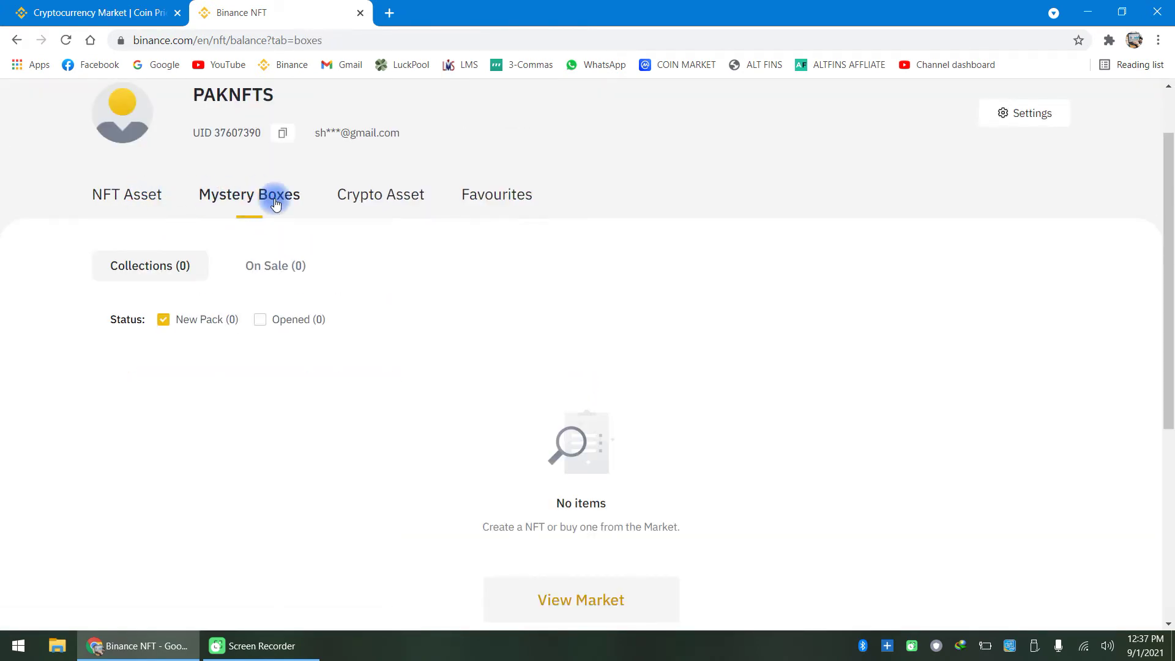
pyautogui.click(252, 321)
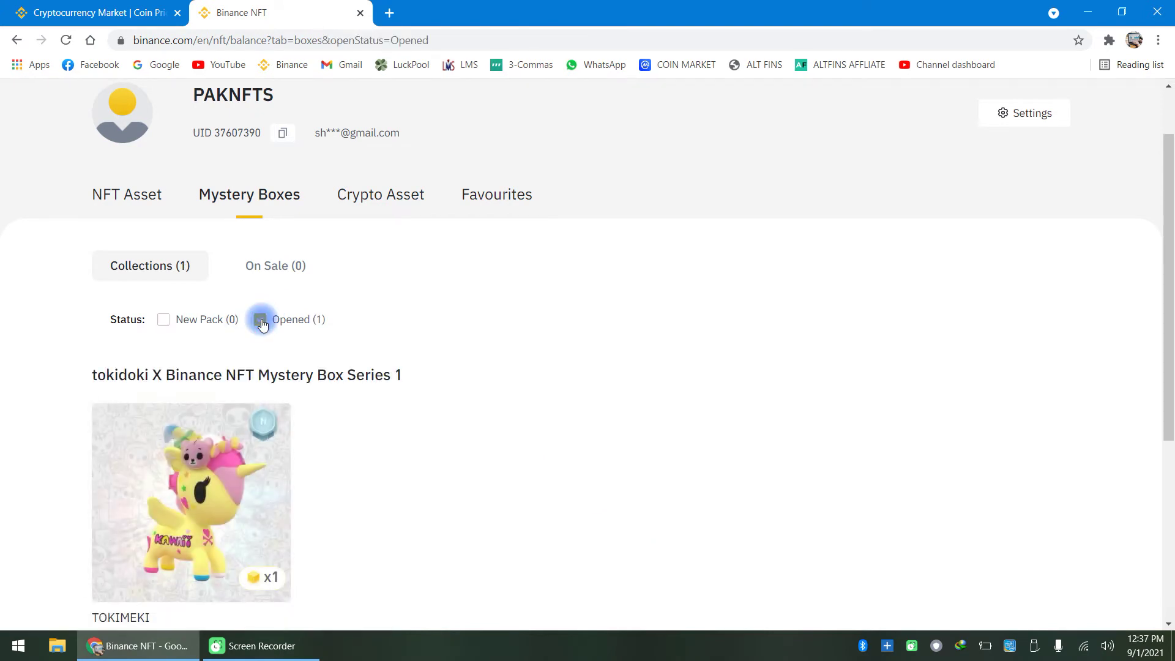
pyautogui.scroll(-3, 30, 211)
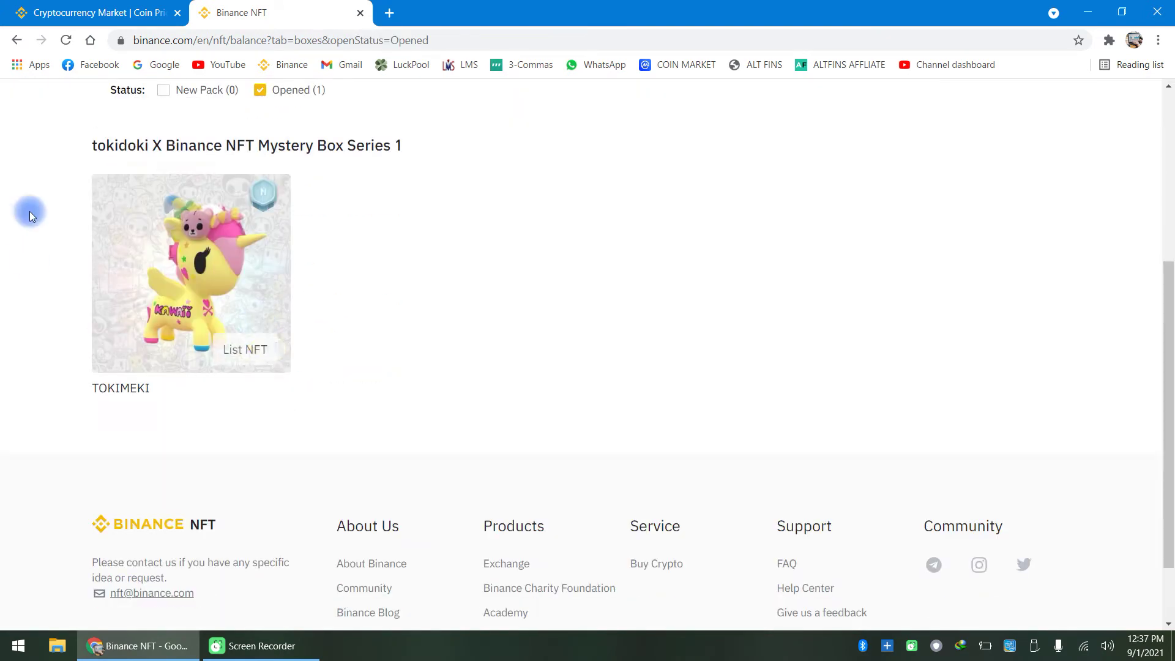
pyautogui.click(256, 350)
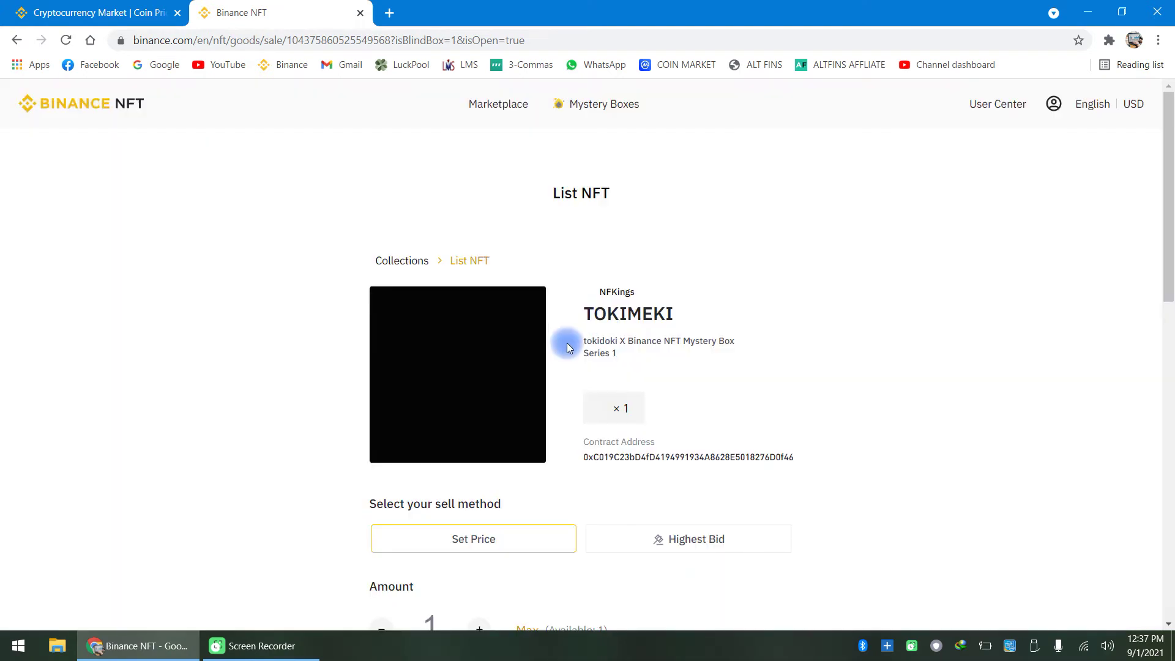
# Set the TOKIMEKI listing's price to 100 BUSD, keeping the Set Price sell method and an amount of 1
pyautogui.scroll(-4, 564, 341)
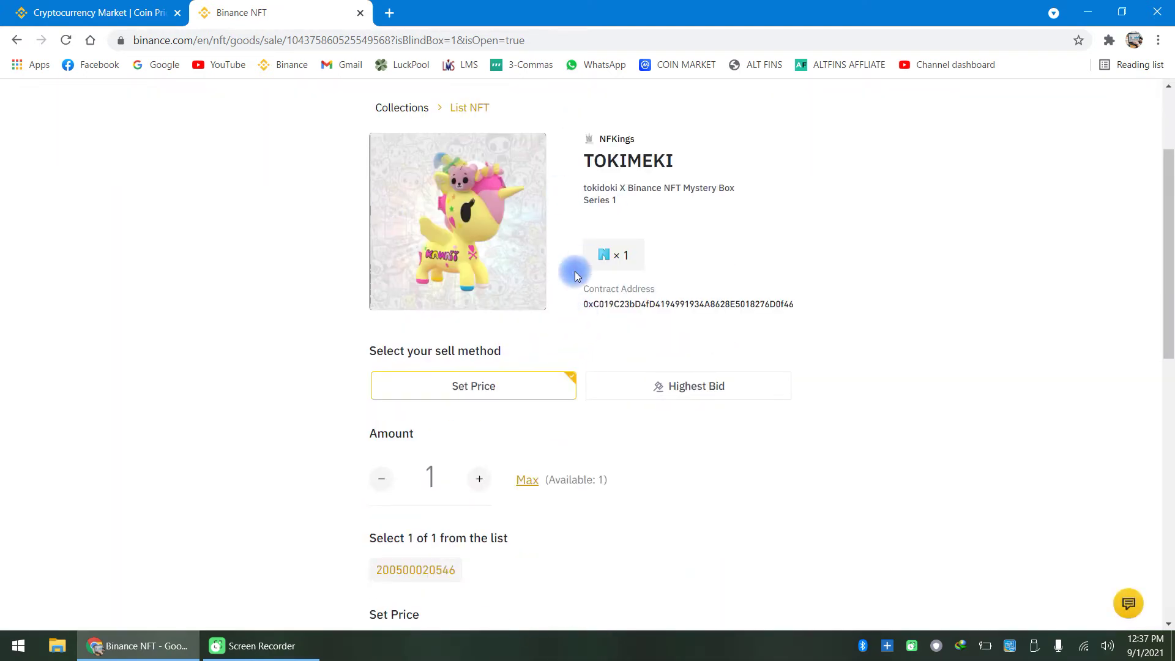
pyautogui.scroll(-1, 505, 356)
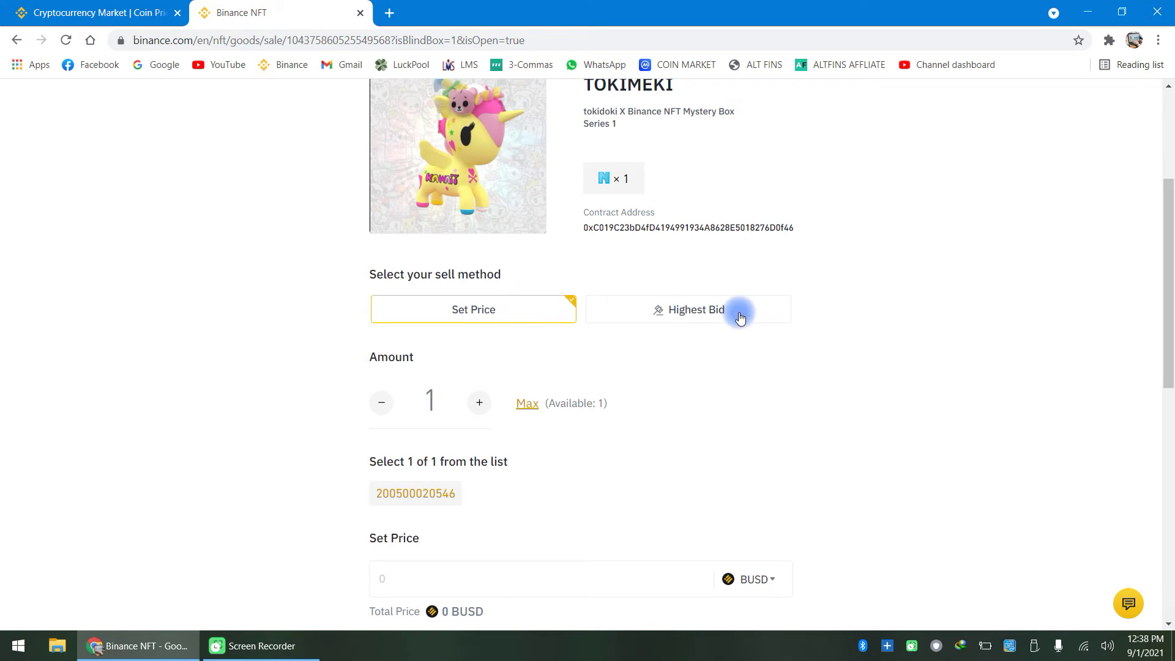
pyautogui.scroll(-1, 740, 318)
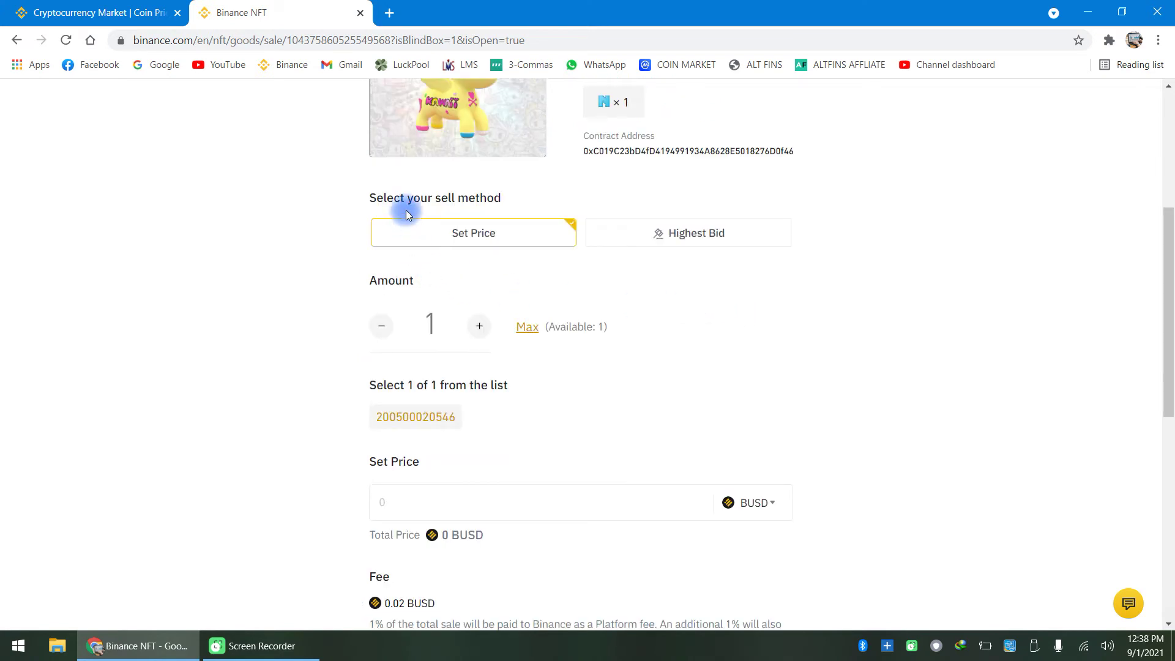
pyautogui.scroll(-2, 575, 281)
pyautogui.click(417, 360)
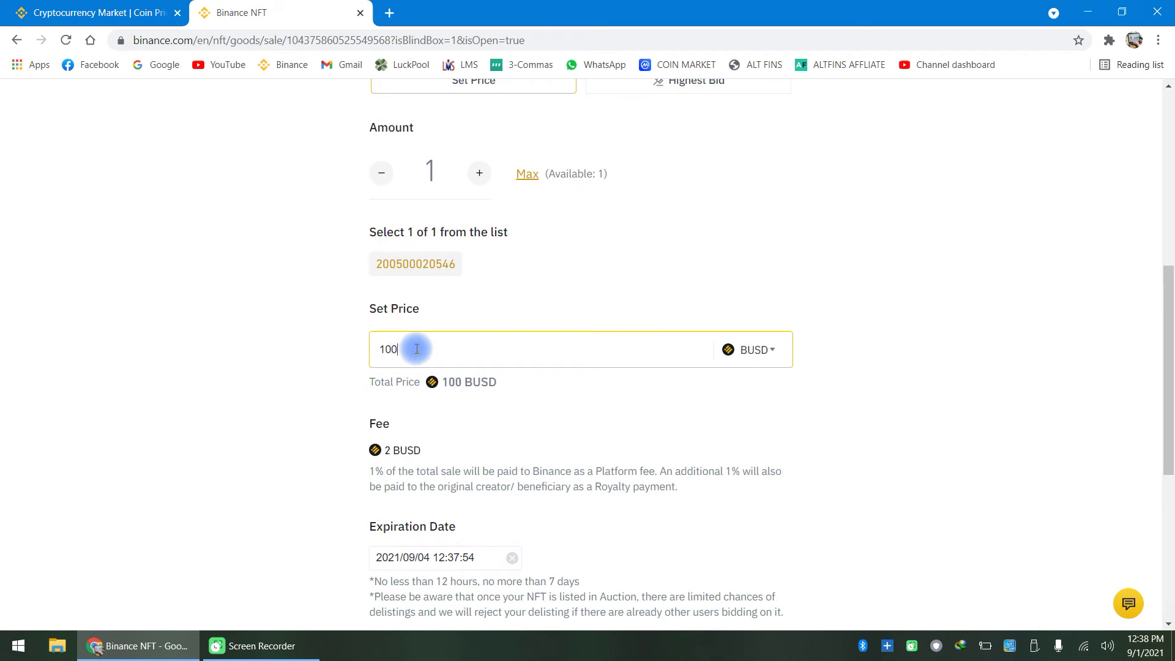
pyautogui.click(409, 453)
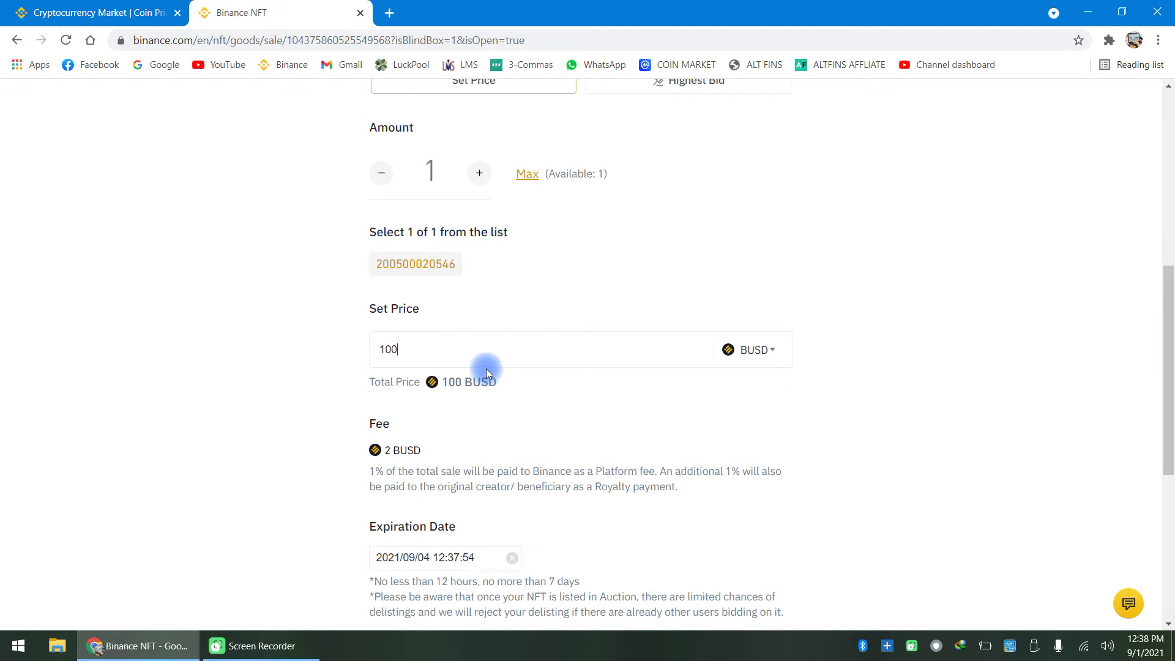
# Review the TOKIMEKI listing form, examining the artwork, sell method, amount, price, fee and expiration date
pyautogui.scroll(6, 265, 325)
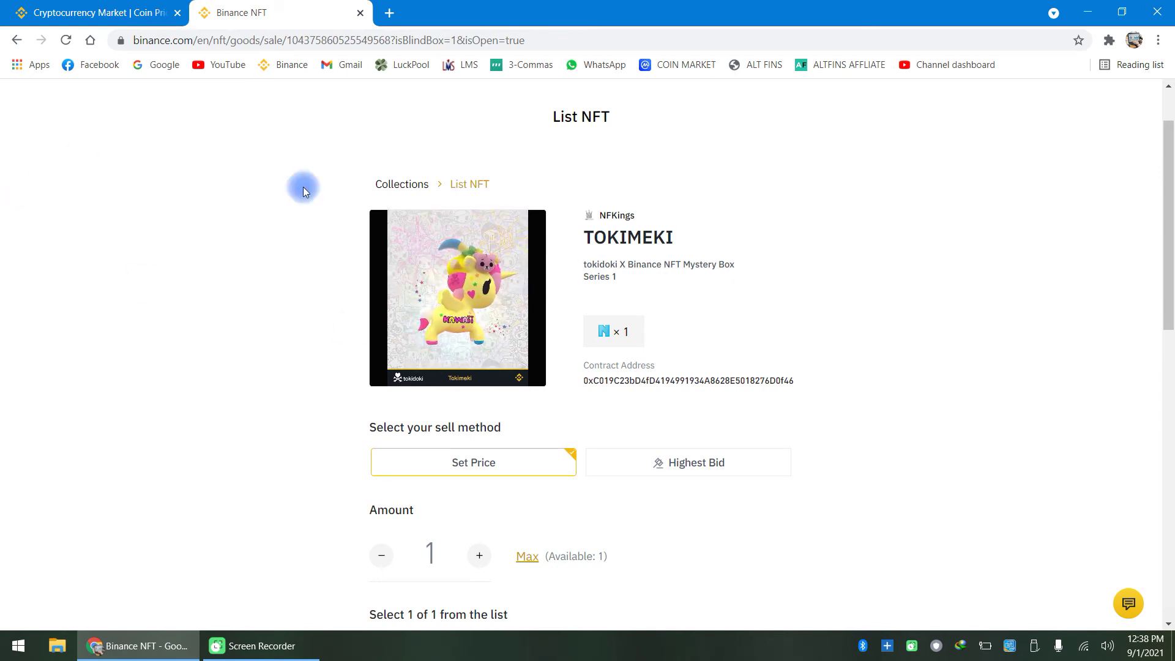
pyautogui.scroll(-3, 299, 253)
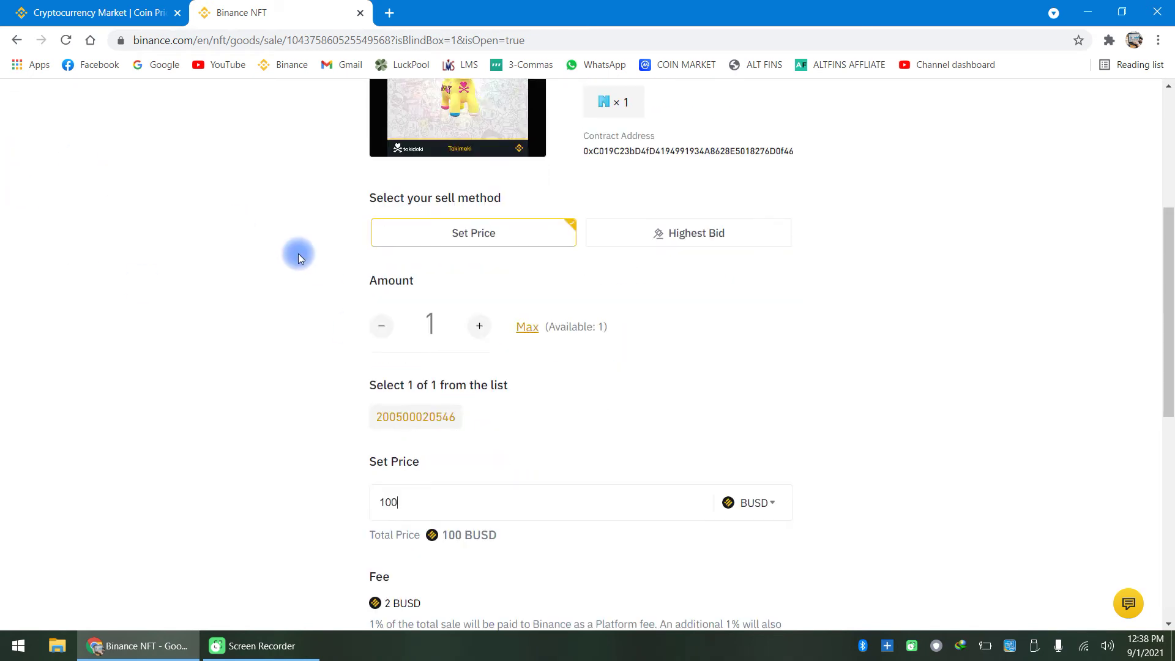
pyautogui.scroll(2, 415, 323)
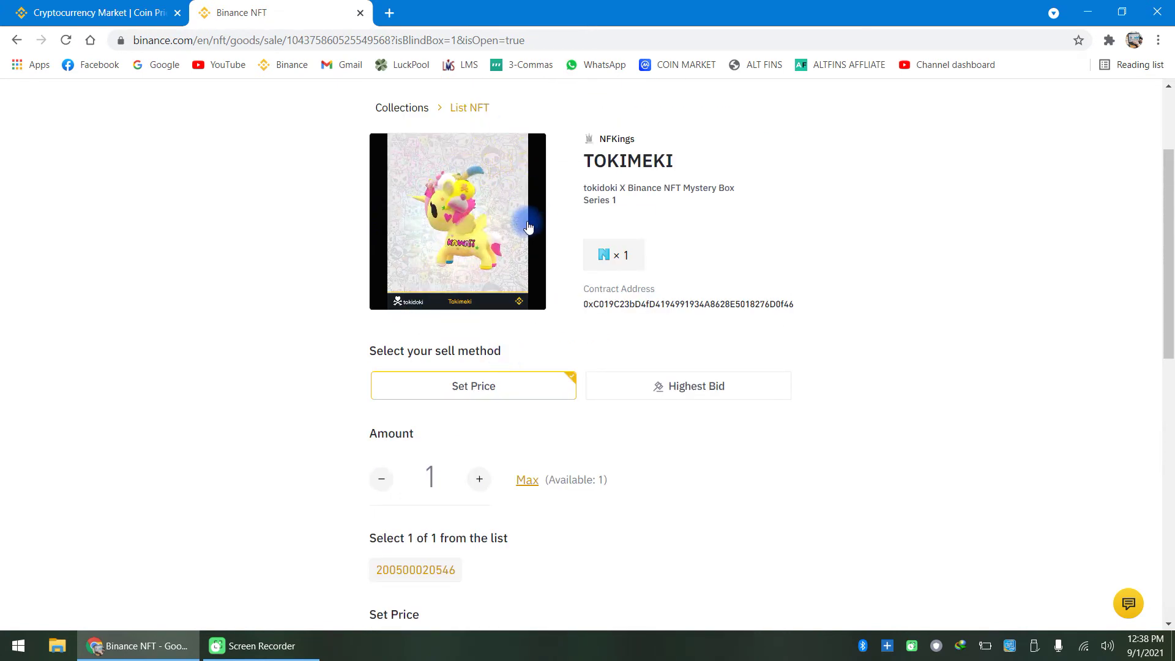
pyautogui.scroll(-2, 253, 258)
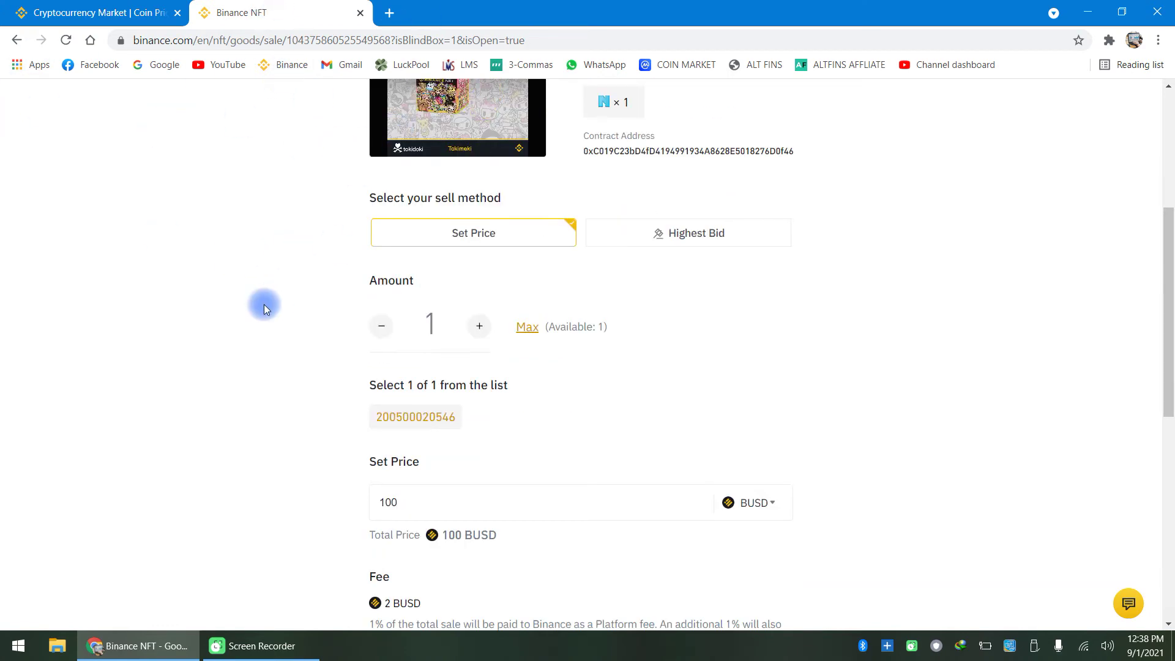
pyautogui.scroll(-2, 438, 370)
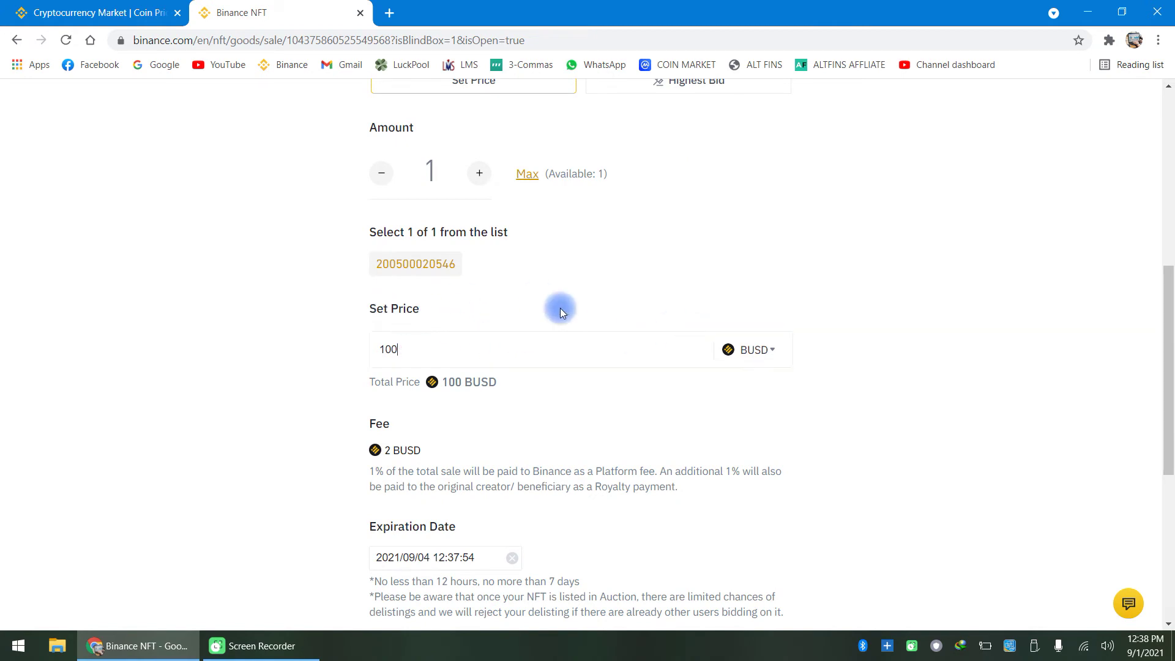
pyautogui.scroll(-1, 412, 389)
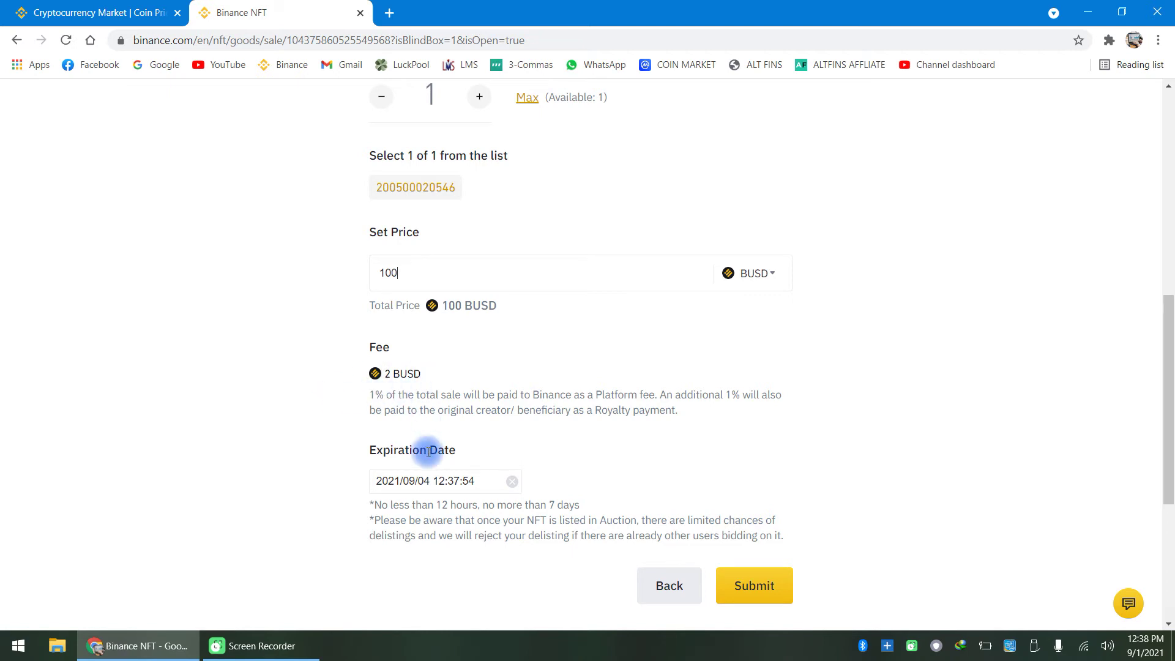
# Switch the TOKIMEKI listing's sell method from Set Price to Highest Bid
pyautogui.scroll(-2, 427, 451)
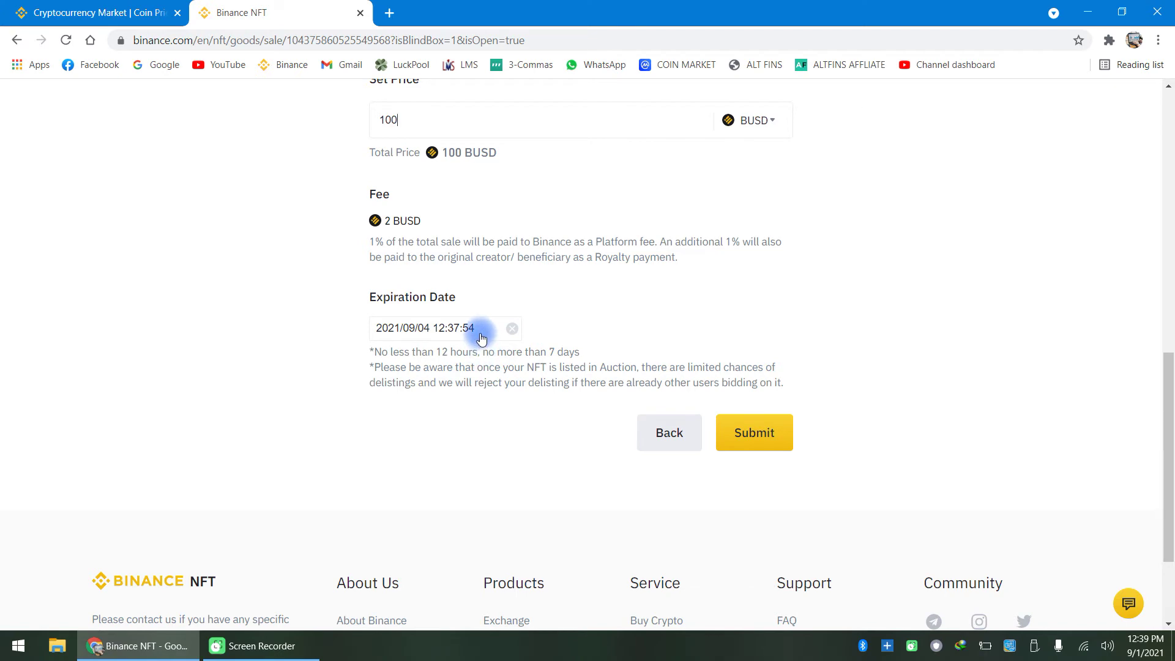
pyautogui.scroll(5, 446, 383)
pyautogui.scroll(-1, 444, 367)
pyautogui.scroll(-4, 441, 354)
pyautogui.scroll(6, 433, 387)
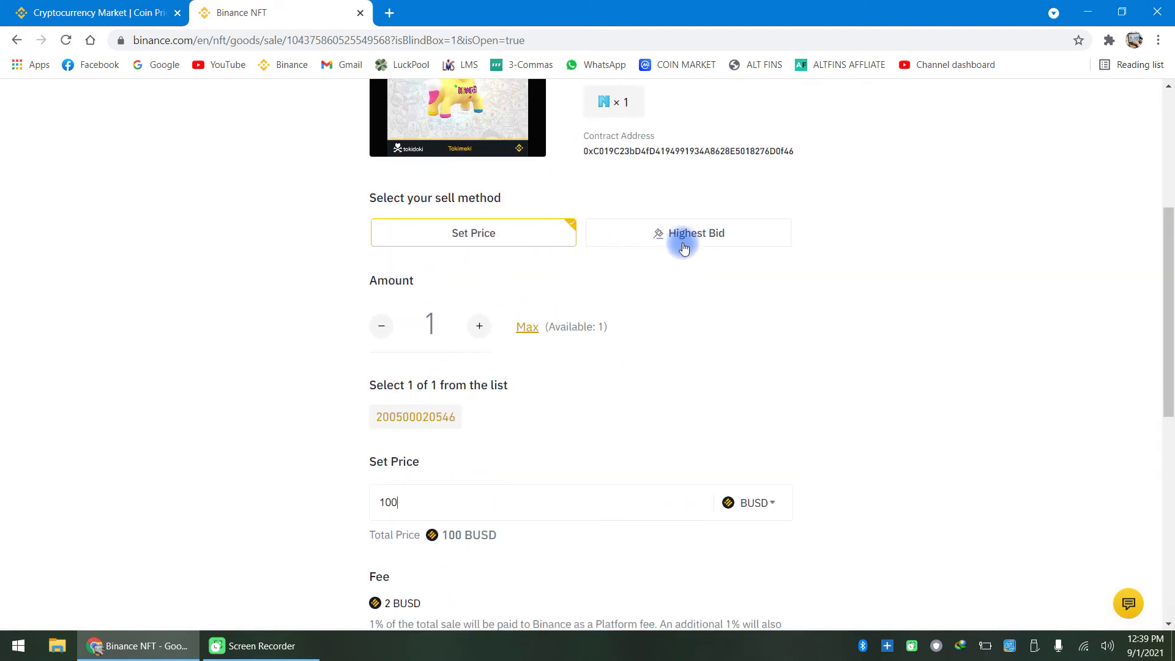
pyautogui.click(686, 238)
pyautogui.scroll(-2, 593, 419)
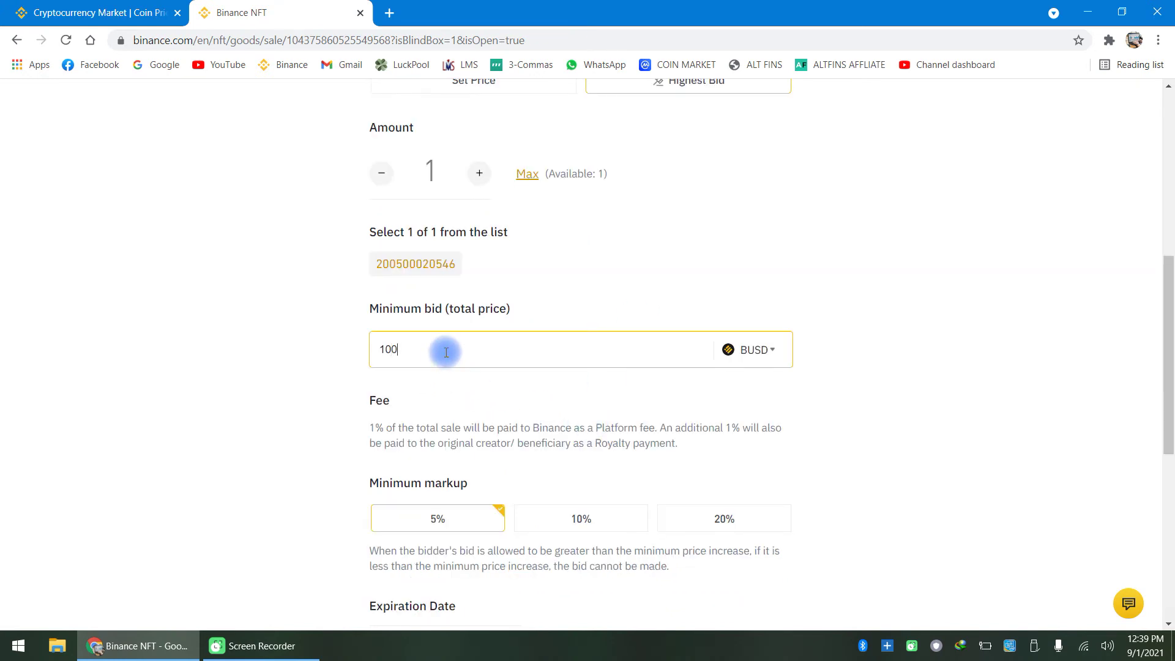
# Submit and confirm the TOKIMEKI auction listing with a 100 BUSD minimum bid, 5% minimum markup and the preset expiration date
pyautogui.scroll(-2, 446, 368)
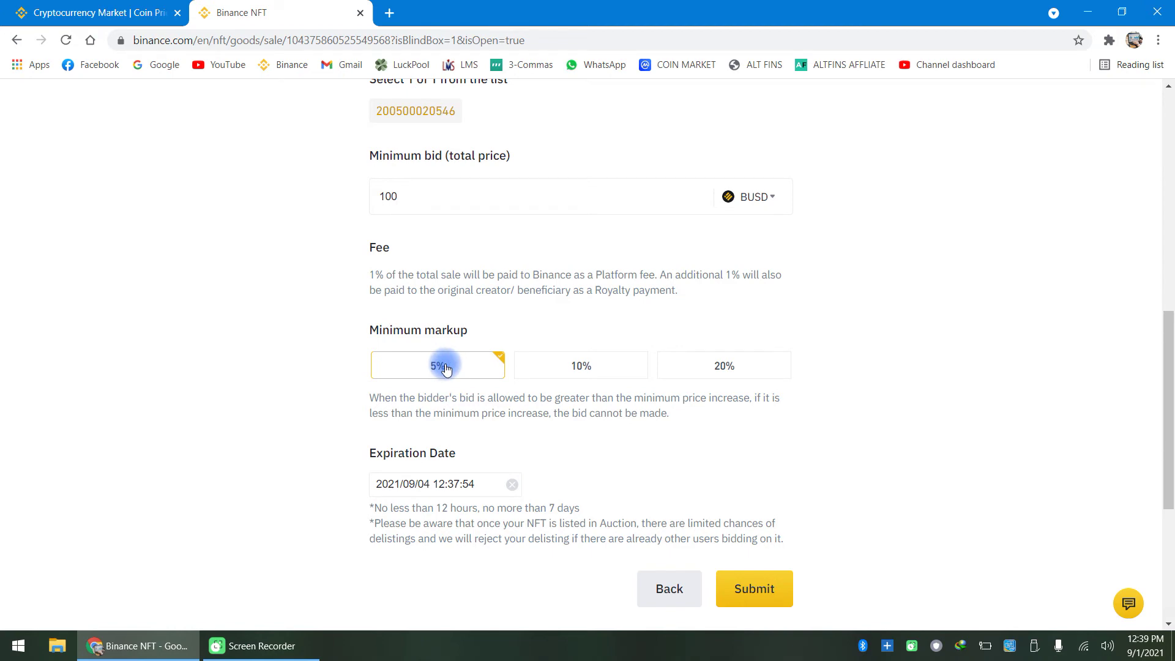
pyautogui.scroll(-2, 446, 368)
pyautogui.scroll(5, 442, 374)
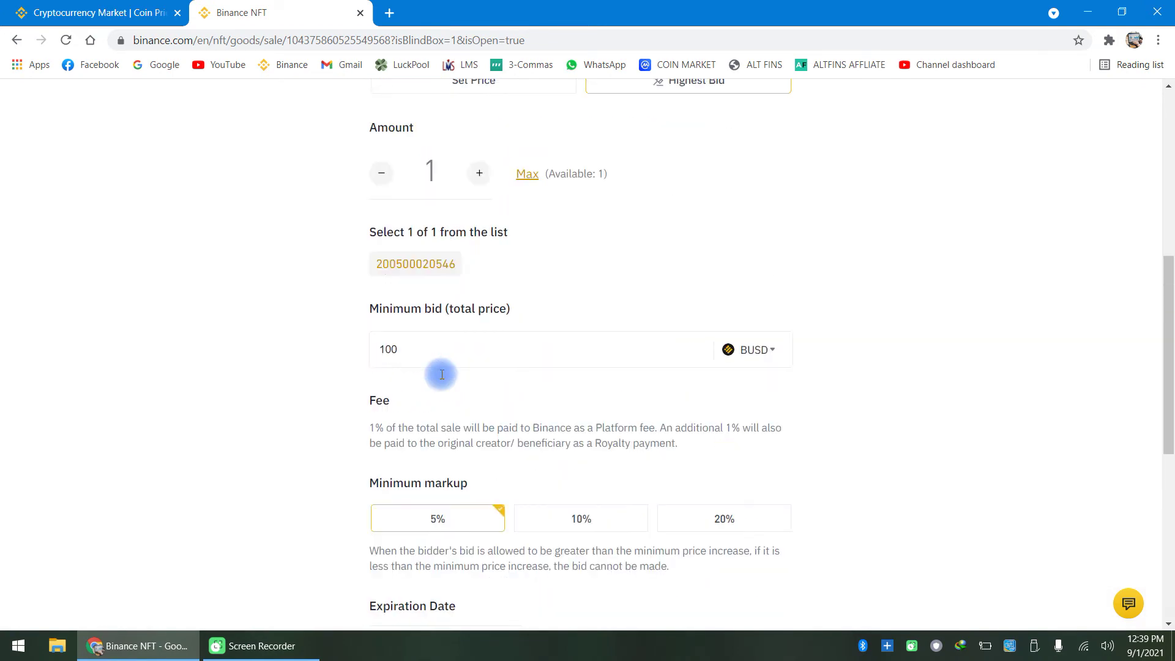
pyautogui.scroll(2, 441, 373)
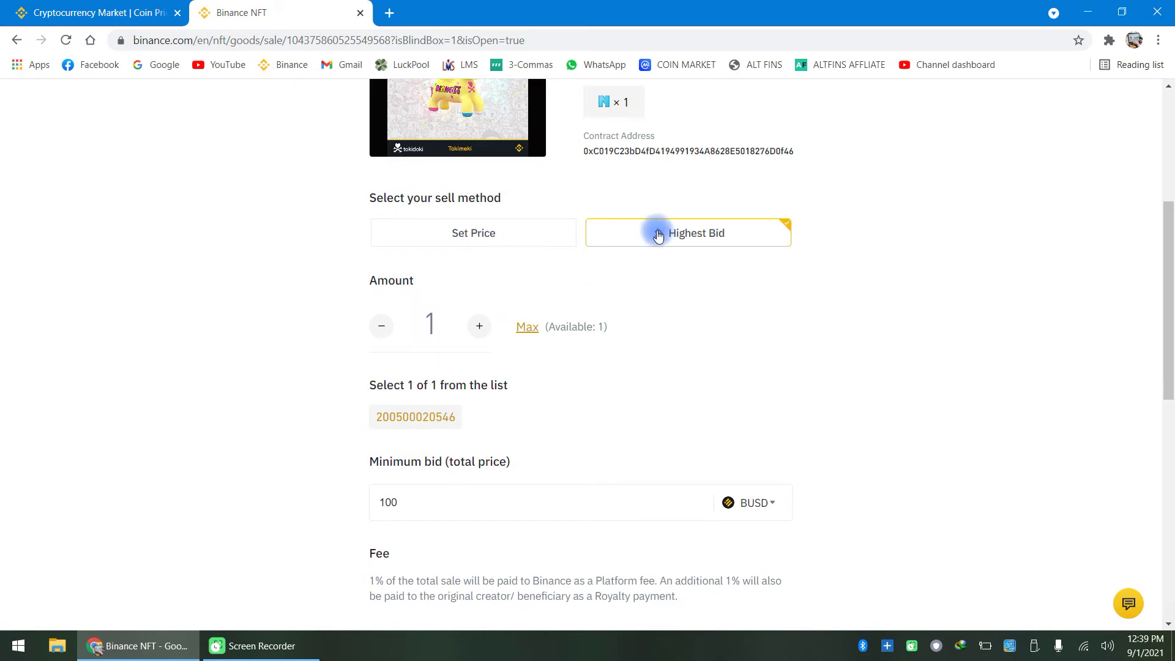
pyautogui.scroll(-2, 453, 361)
pyautogui.scroll(-3, 438, 371)
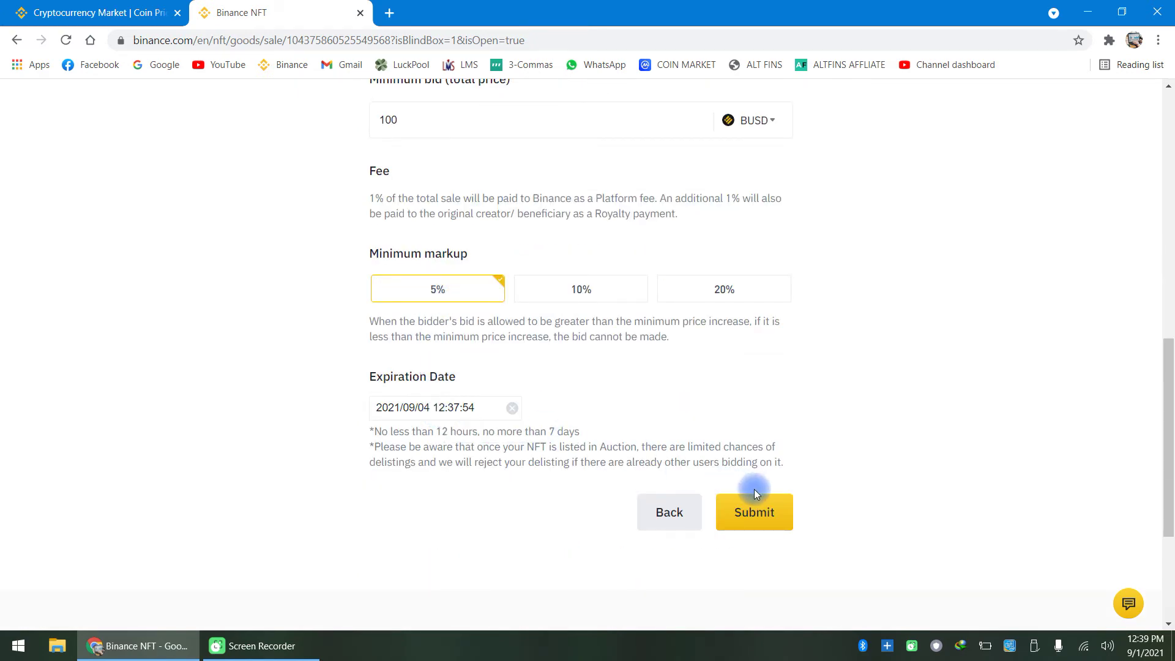
pyautogui.click(770, 512)
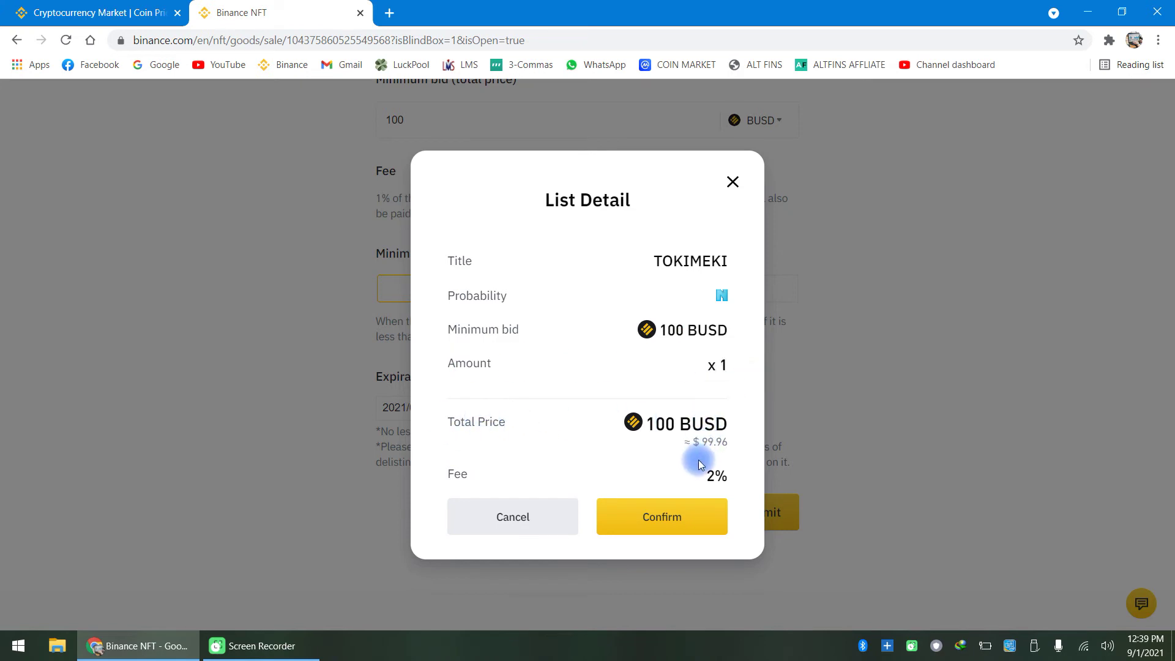
pyautogui.click(680, 523)
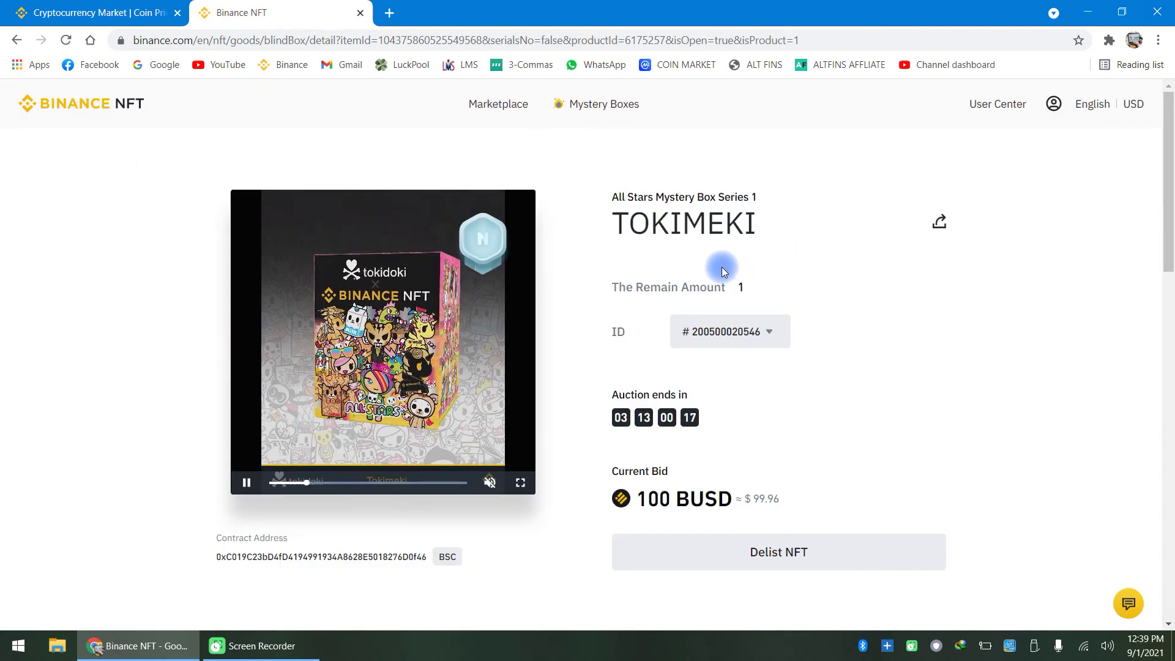
# Examine the TOKIMEKI auction page, including its countdown, current bid, artwork and the edition table in the product description
pyautogui.scroll(-3, 722, 266)
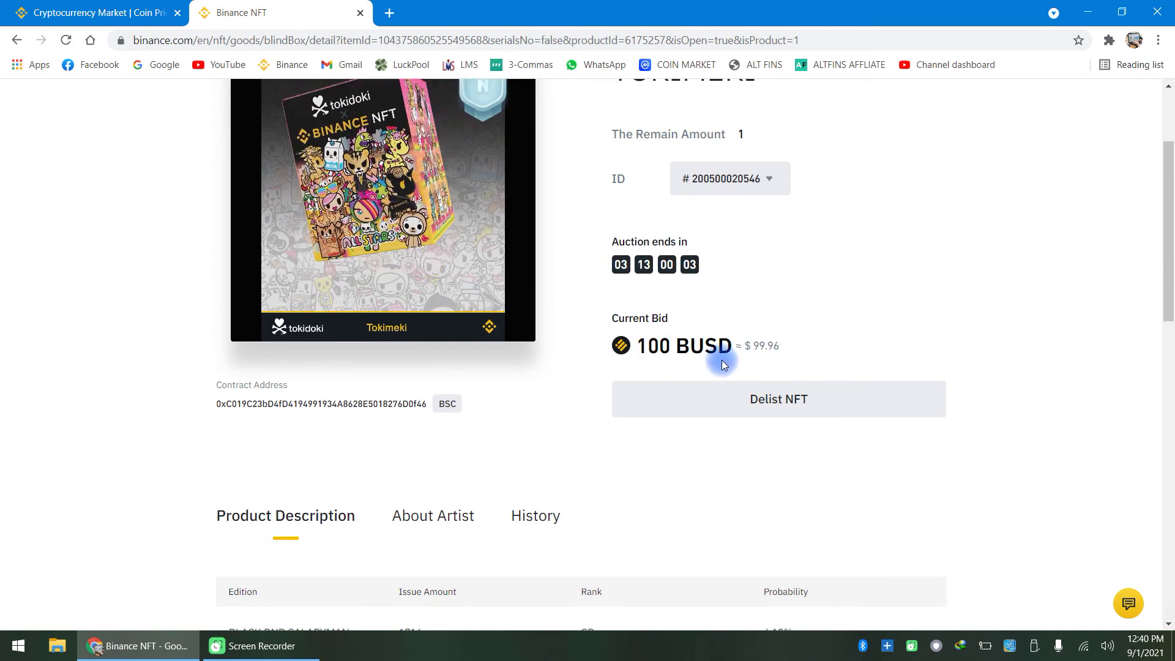
pyautogui.scroll(-3, 722, 360)
pyautogui.scroll(-2, 494, 298)
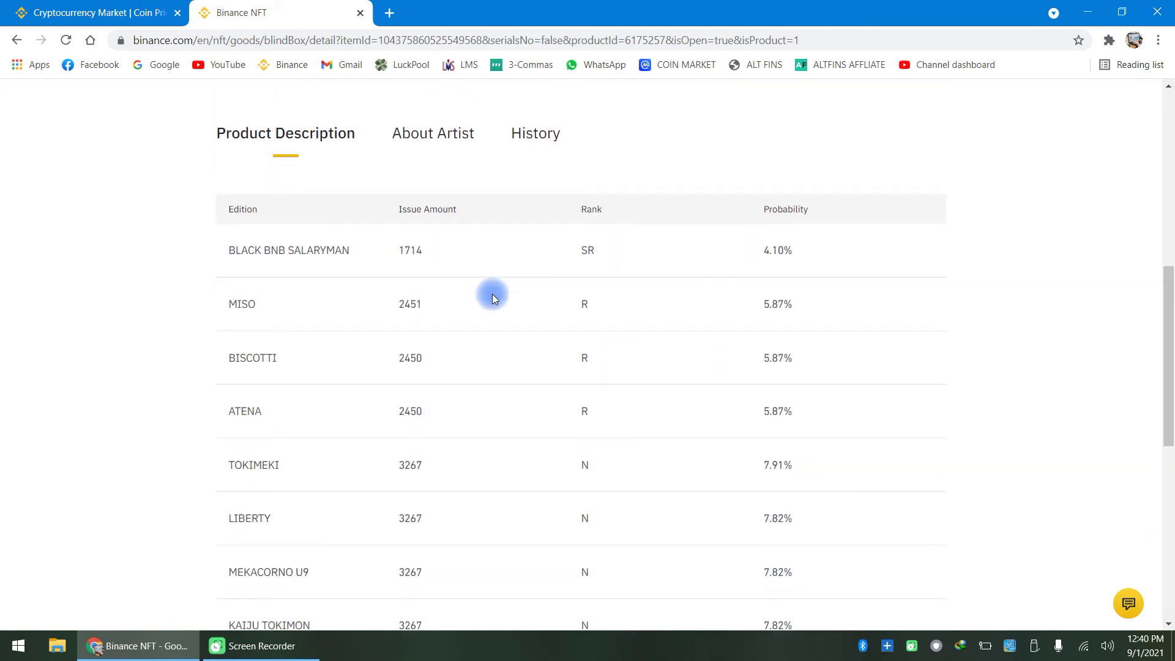
pyautogui.scroll(5, 495, 300)
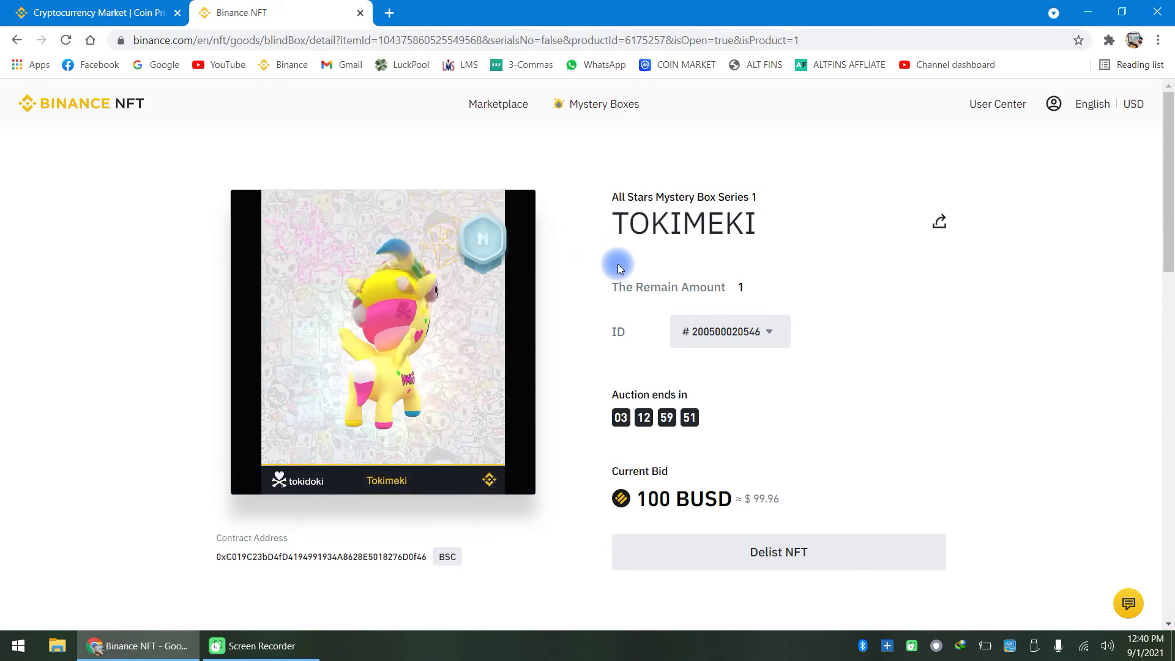
pyautogui.scroll(-4, 619, 266)
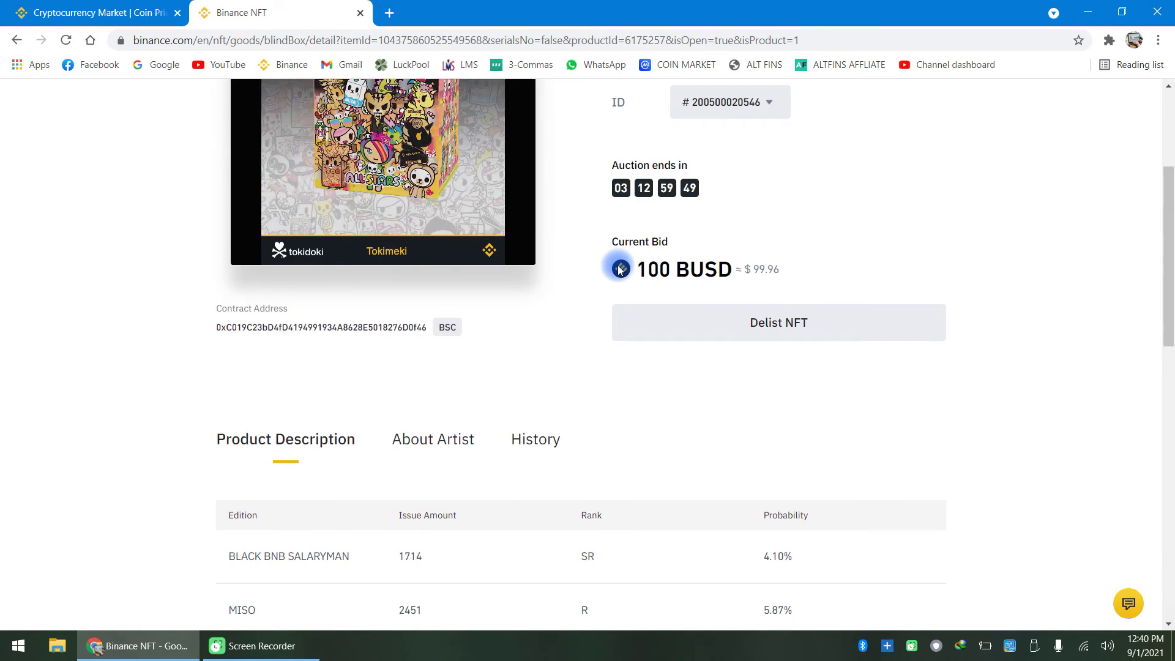
pyautogui.moveTo(472, 204)
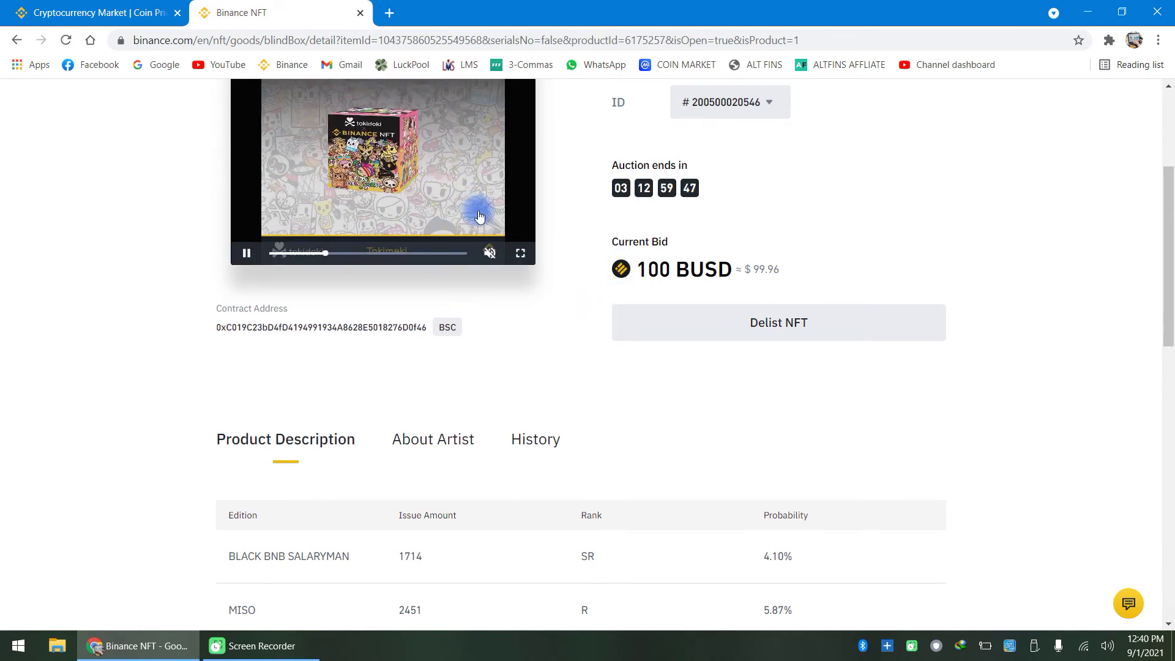
pyautogui.scroll(4, 617, 262)
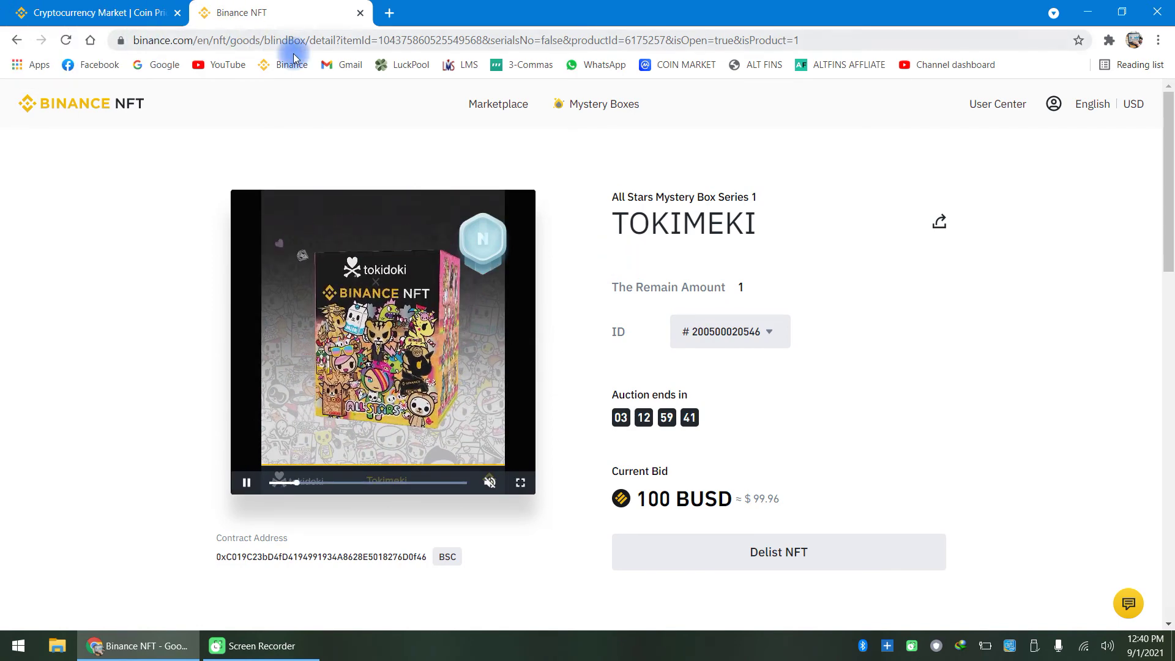
# Open the NFT Marketplace, bring the Mirror Satoshi #1 featured card to the front and browse the NFTs on sale
pyautogui.click(490, 105)
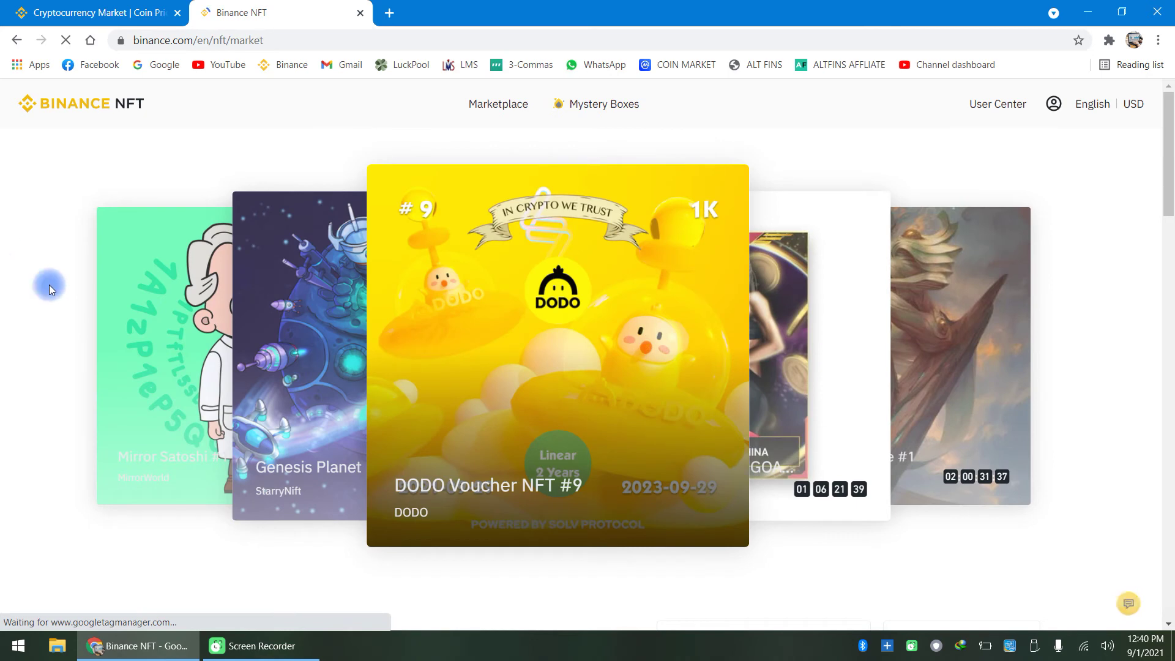
pyautogui.click(177, 367)
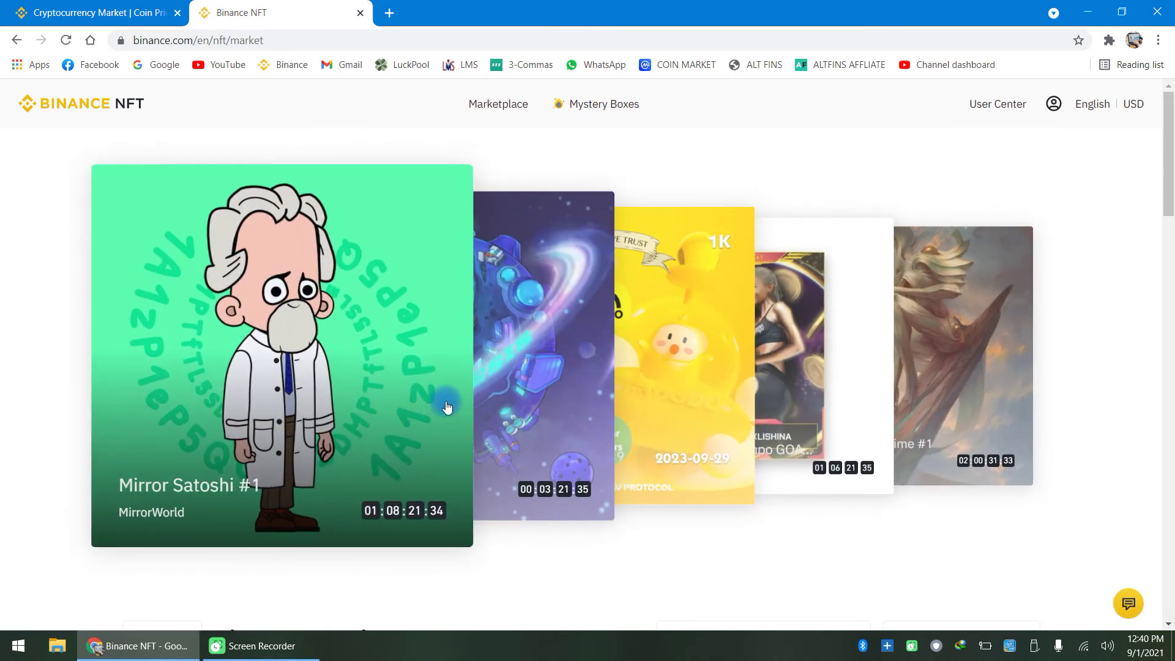
pyautogui.scroll(-10, 549, 407)
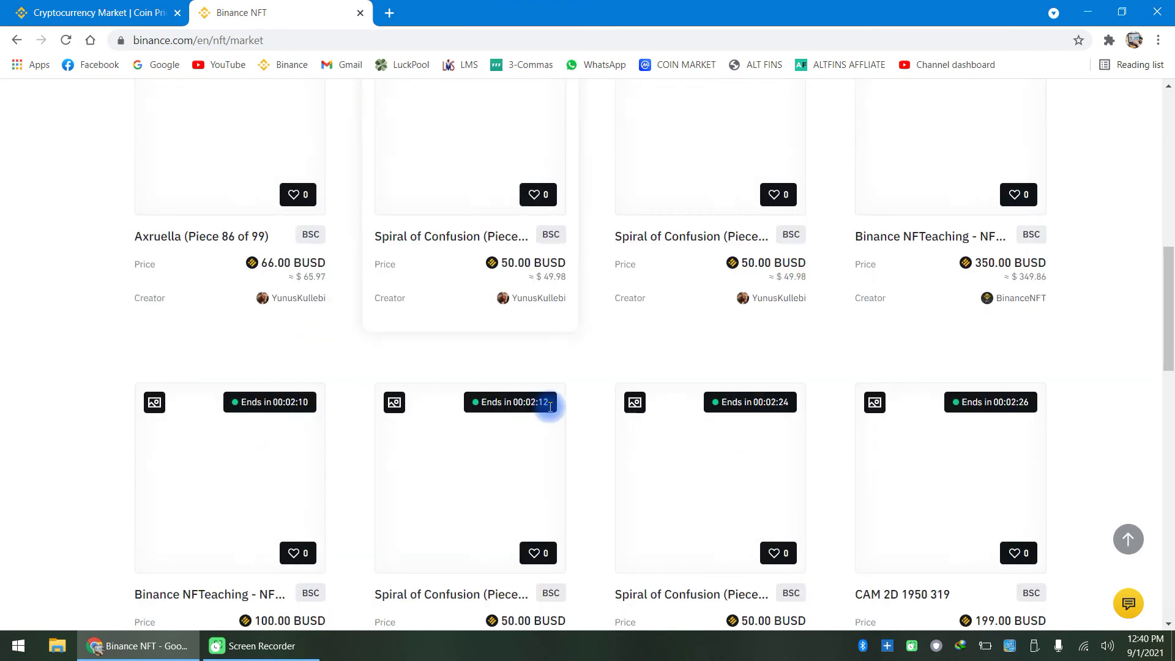